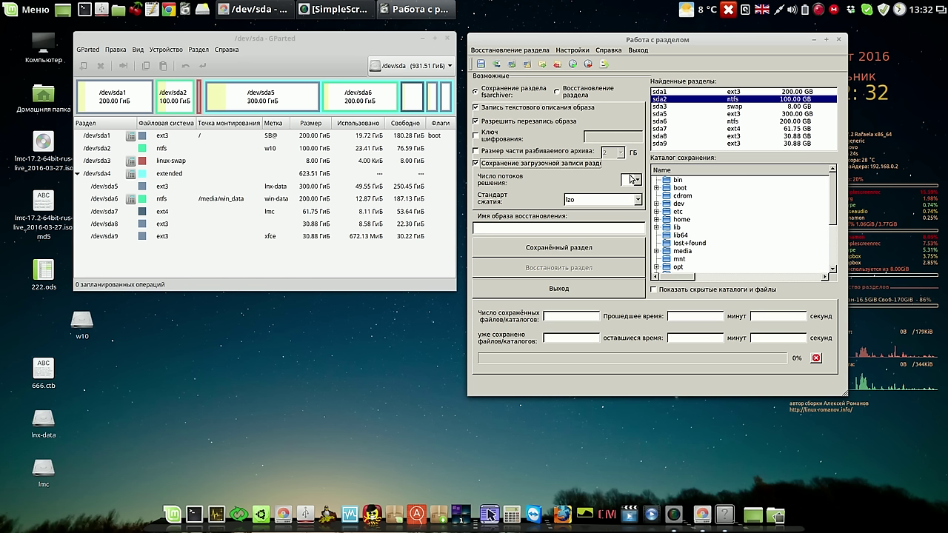
# Close the partition backup tool and install BURG to /dev/sda with Super Boot Manager's Burg Manager.
pyautogui.click(839, 40)
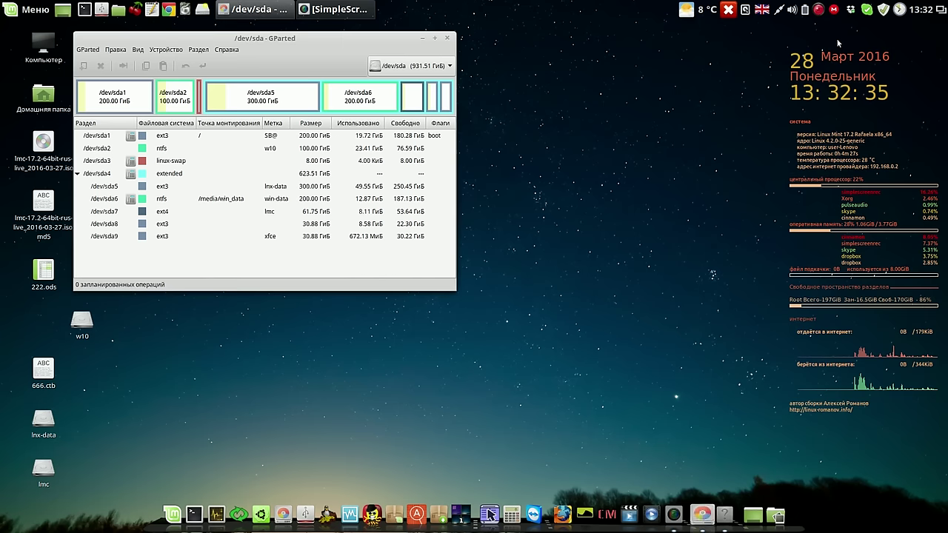
pyautogui.click(383, 512)
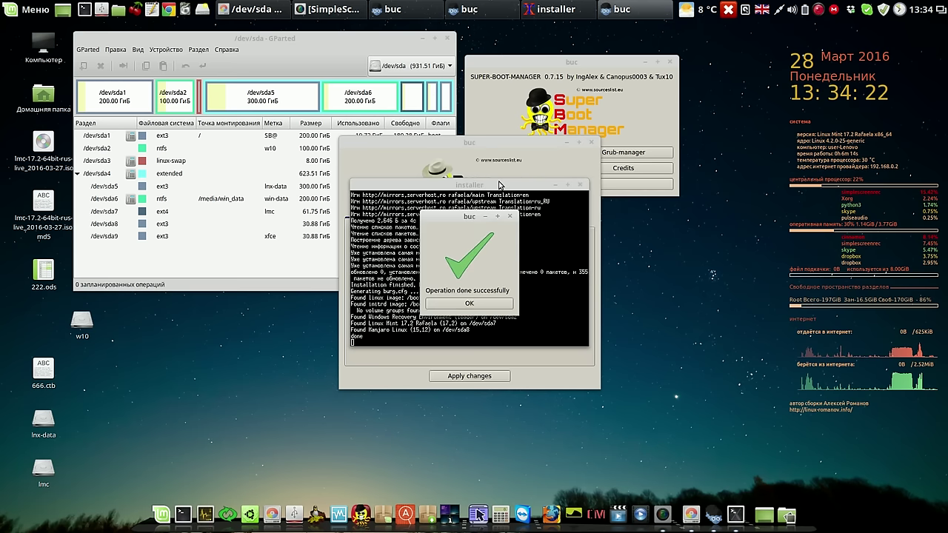
pyautogui.click(491, 305)
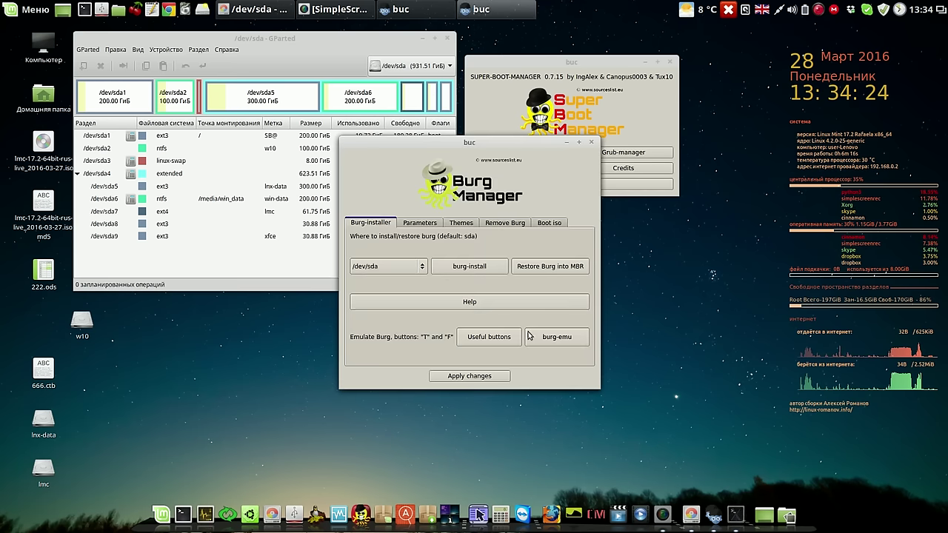
# Preview the BURG boot menu in the emulator, and close Burg Manager and Super Boot Manager.
pyautogui.click(556, 338)
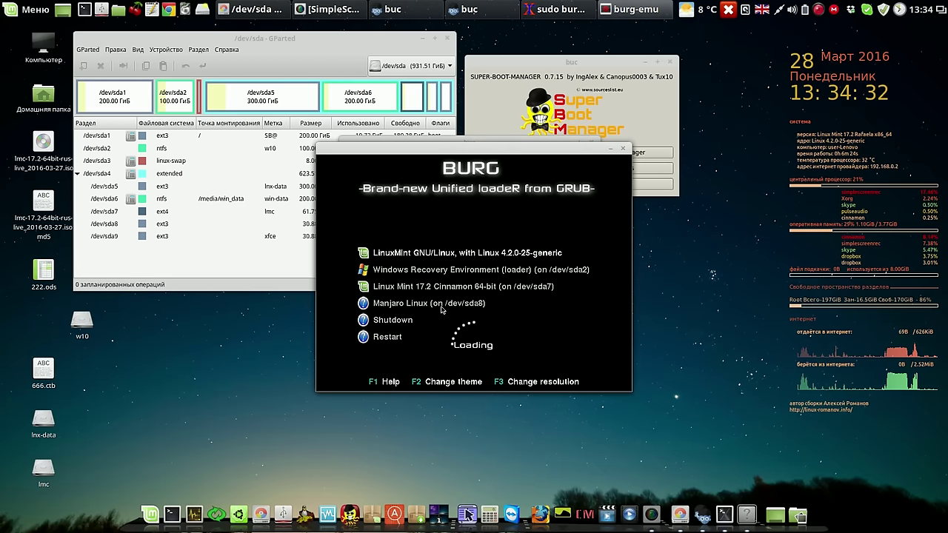
pyautogui.click(623, 149)
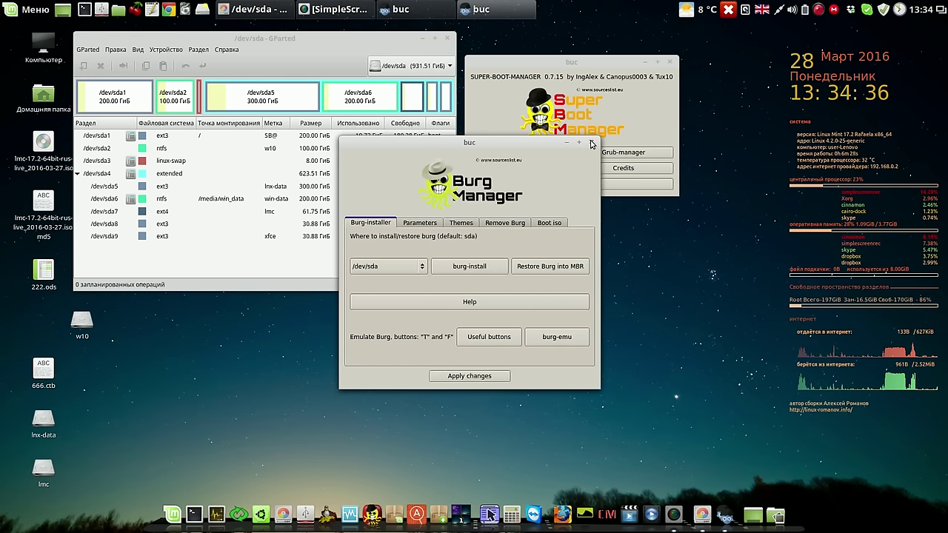
pyautogui.click(591, 142)
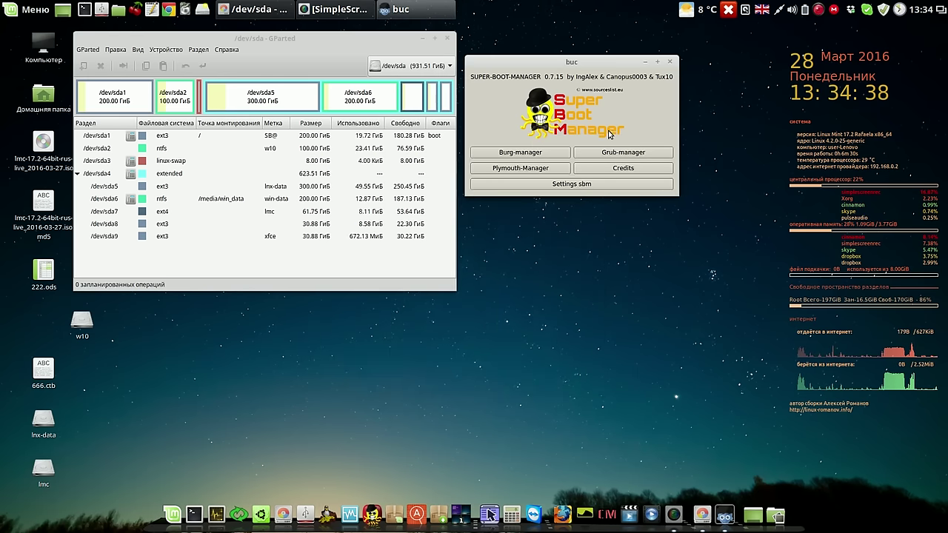
pyautogui.click(667, 63)
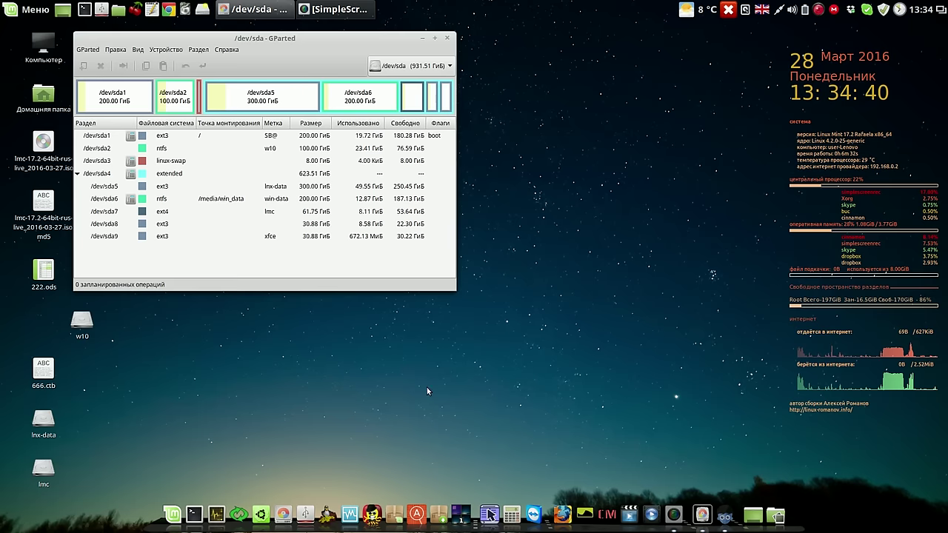
# Save the BURG boot menu configuration in Grub Customizer and close the program.
pyautogui.click(333, 511)
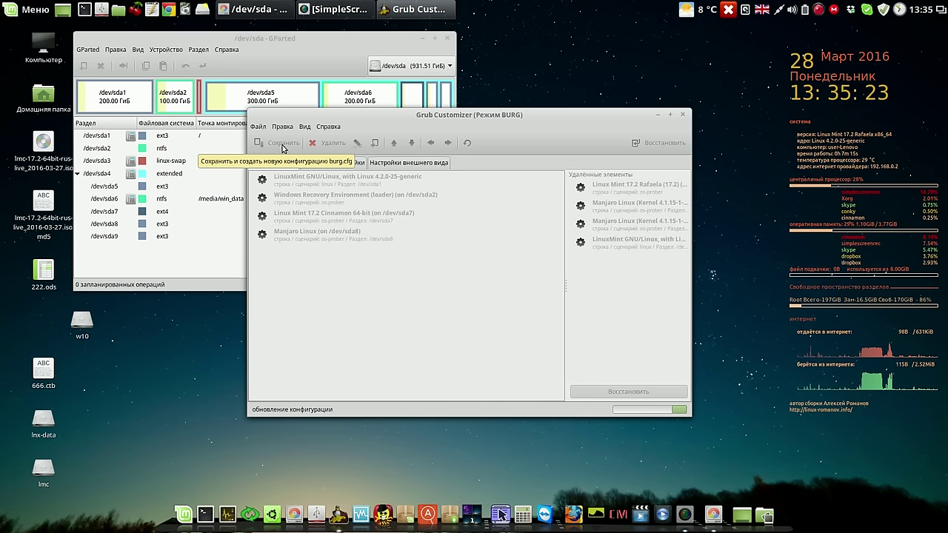
pyautogui.click(683, 117)
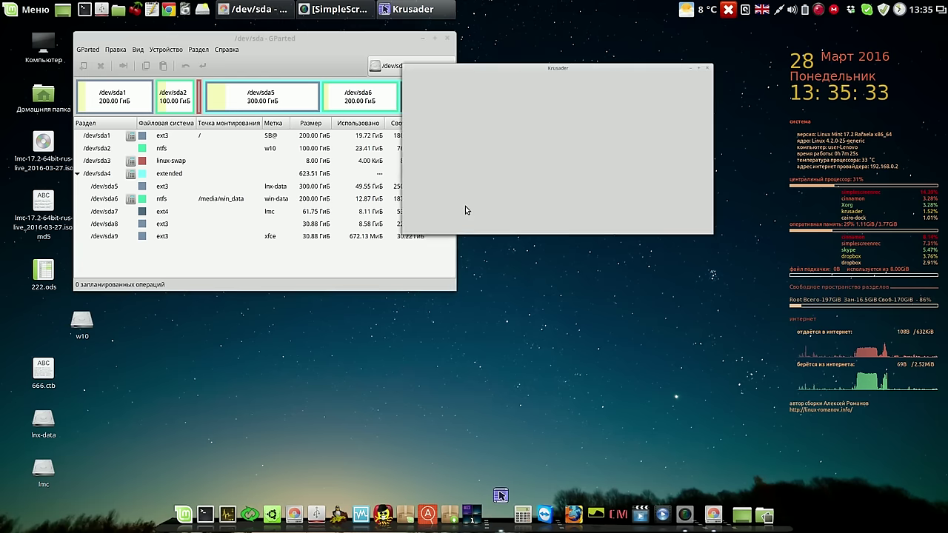
# Reopen Krusader with root privileges by entering the account password, closing the unprivileged Krusader window.
pyautogui.click(689, 59)
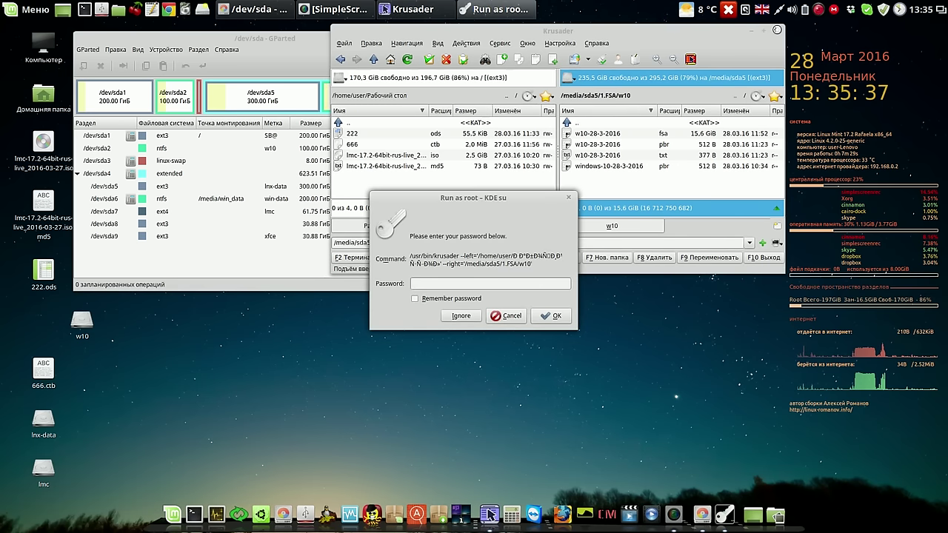
pyautogui.click(776, 31)
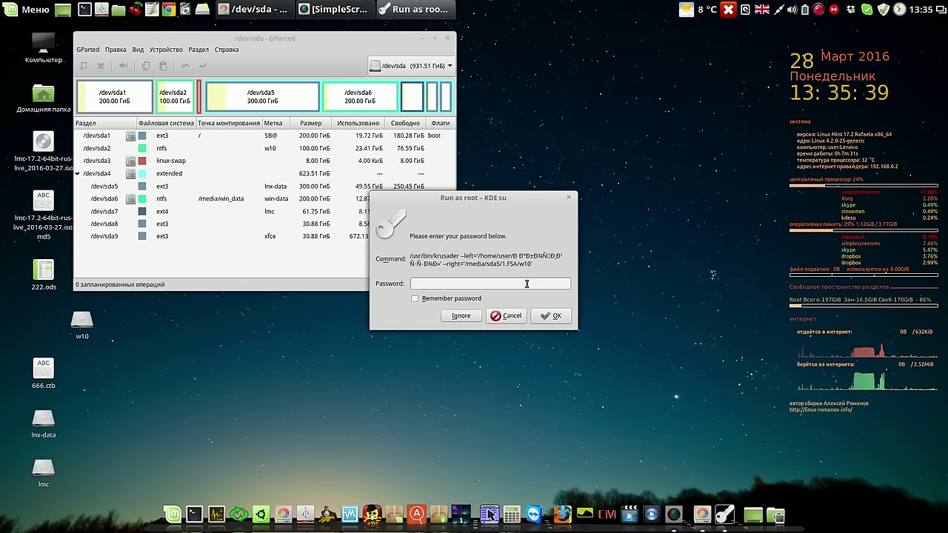
pyautogui.click(551, 315)
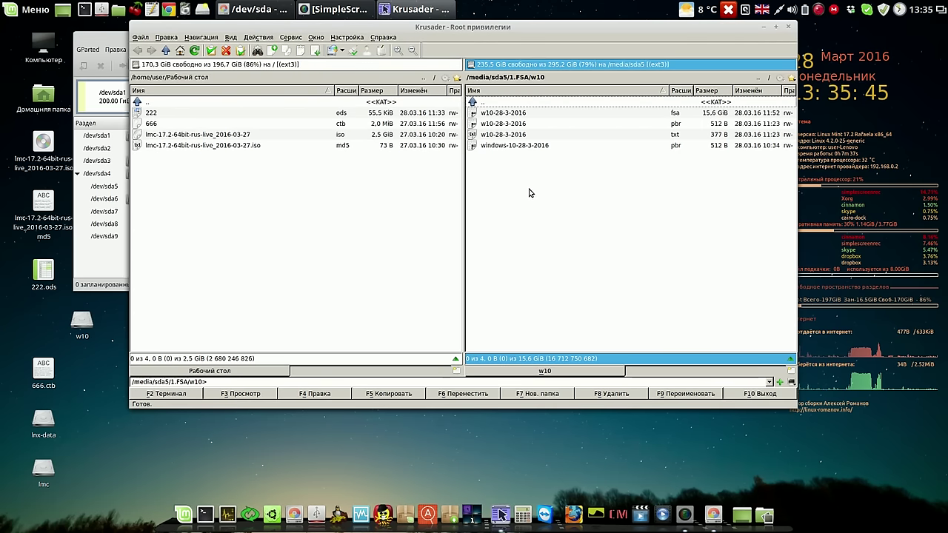
# Delete all the w10 backup files in /media/sda5/1.FSA/w10 and close Krusader.
pyautogui.click(516, 147)
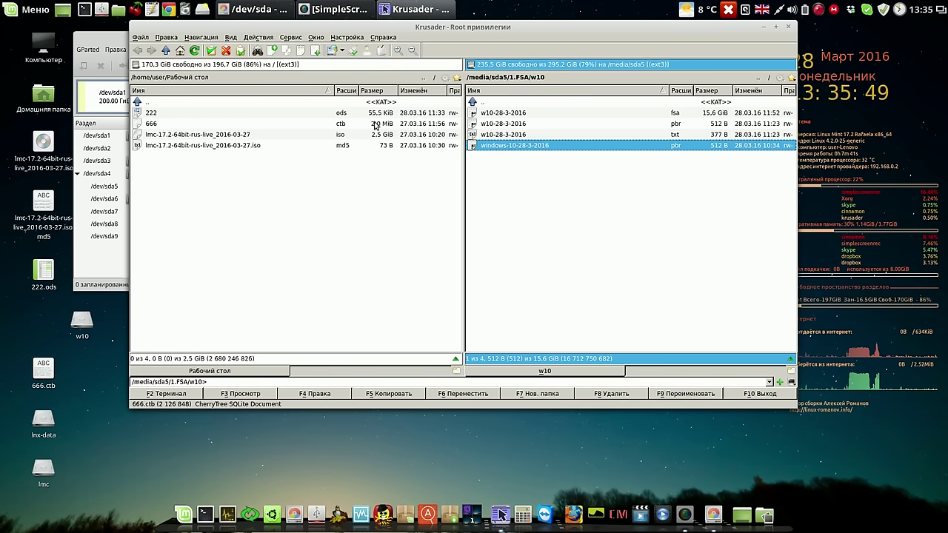
pyautogui.click(211, 50)
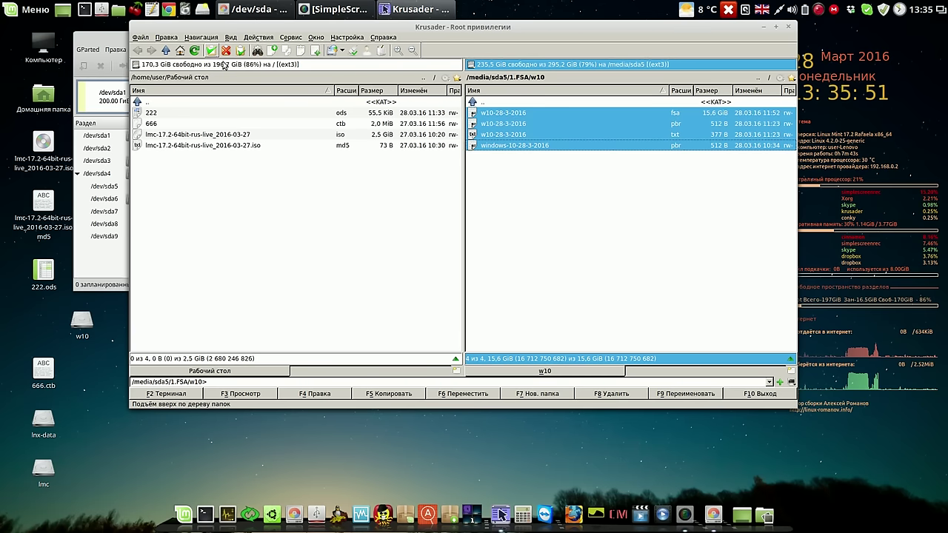
pyautogui.click(612, 395)
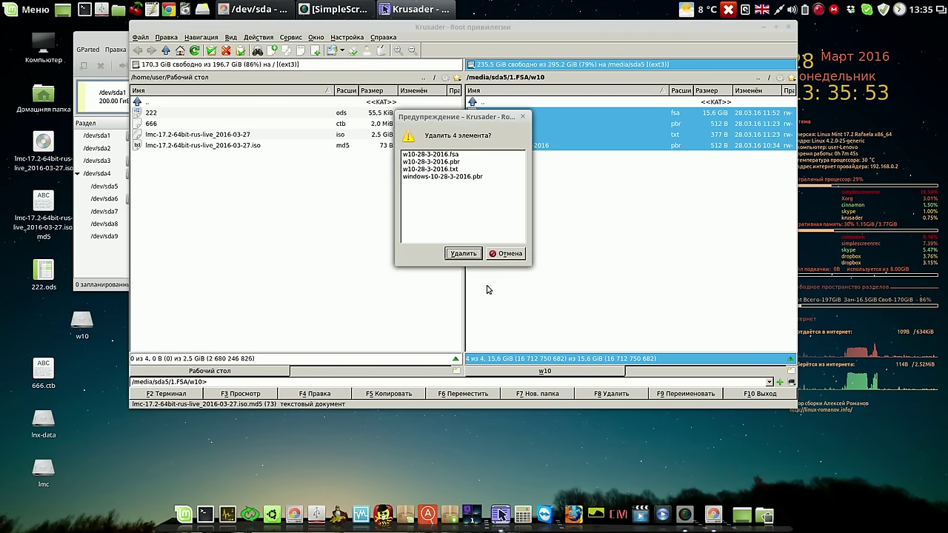
pyautogui.click(467, 255)
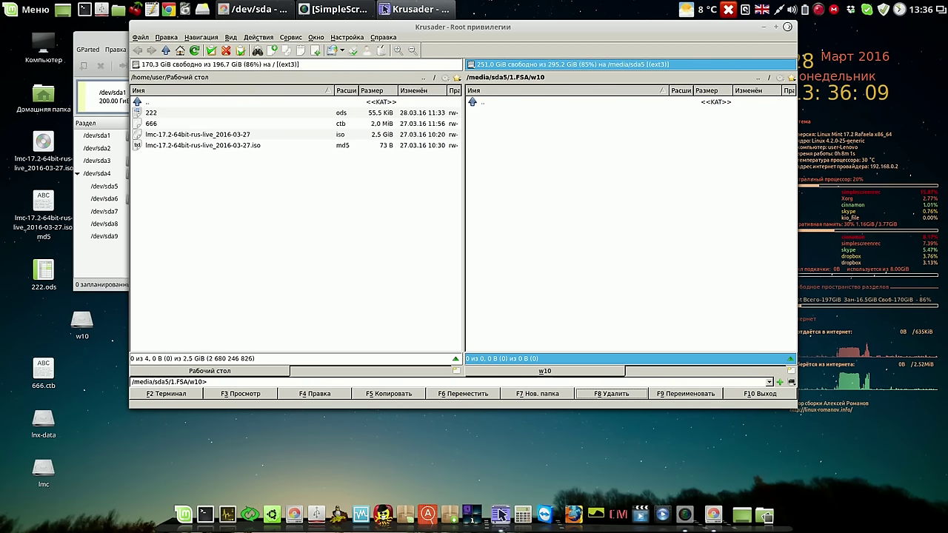
pyautogui.click(789, 28)
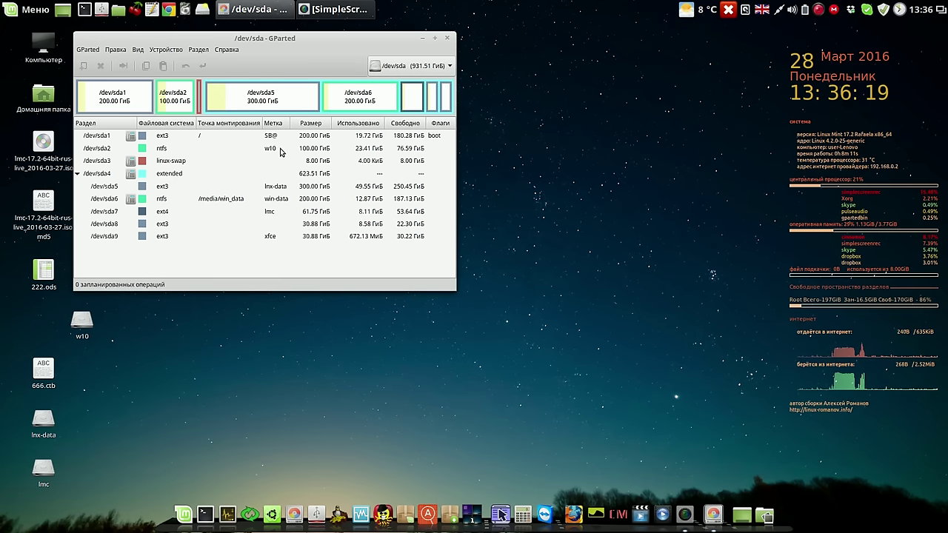
# Try to format the xfce partition /dev/sda9 as ntfs in GParted.
pyautogui.click(280, 148)
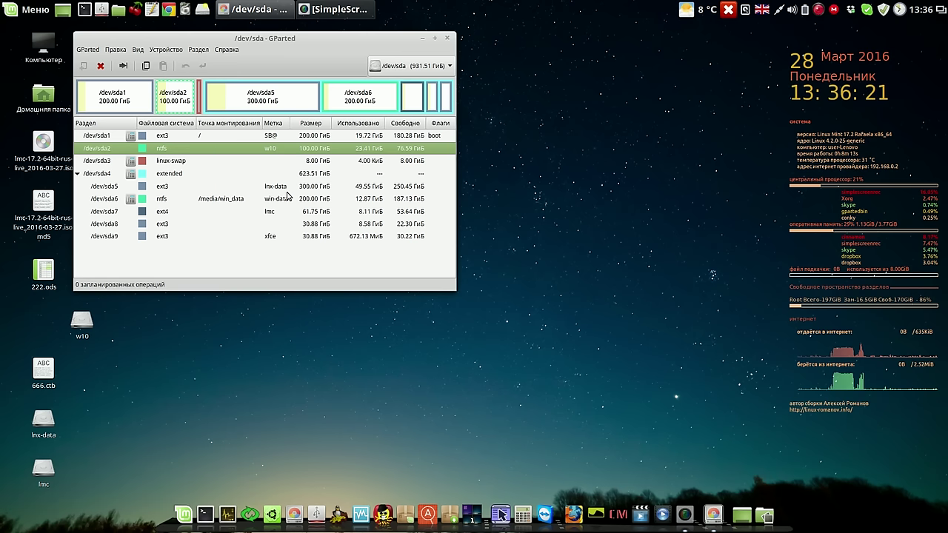
pyautogui.click(275, 237)
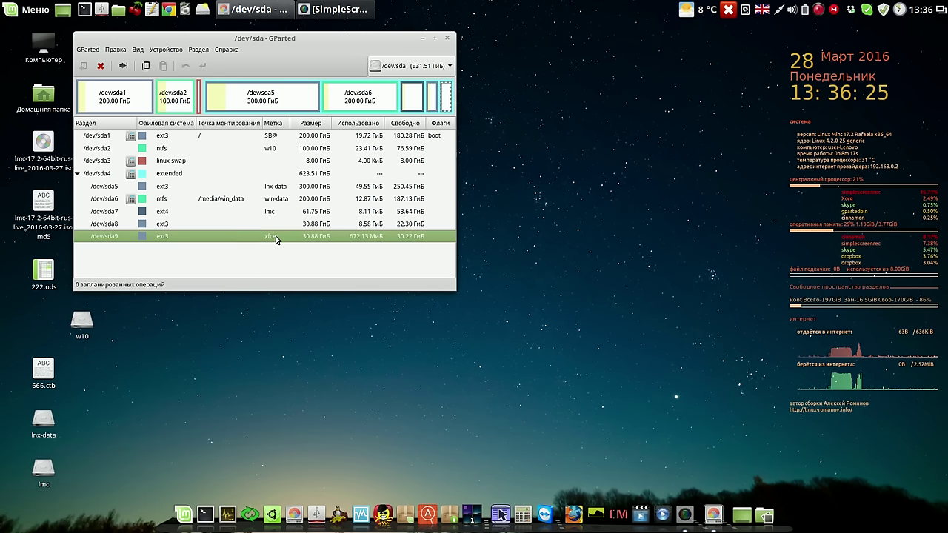
pyautogui.rightClick(275, 238)
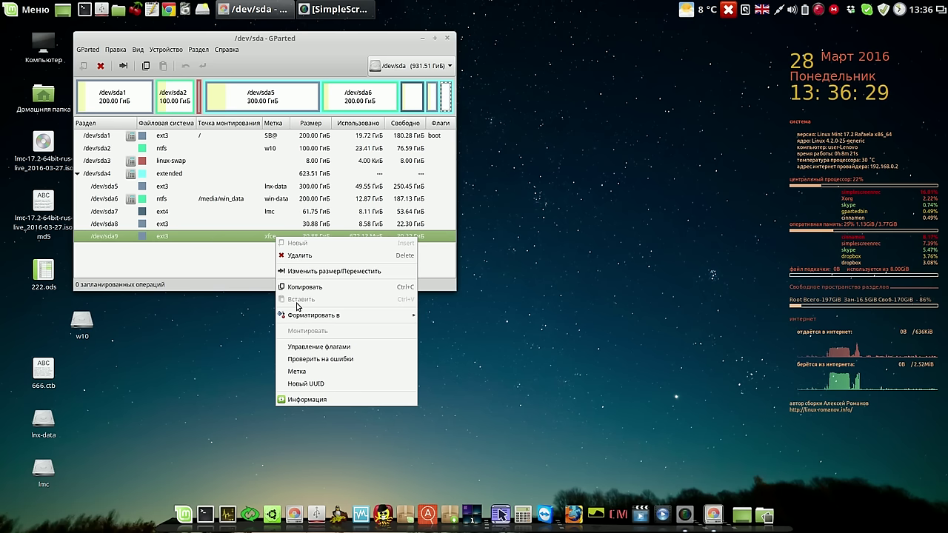
pyautogui.moveTo(297, 317)
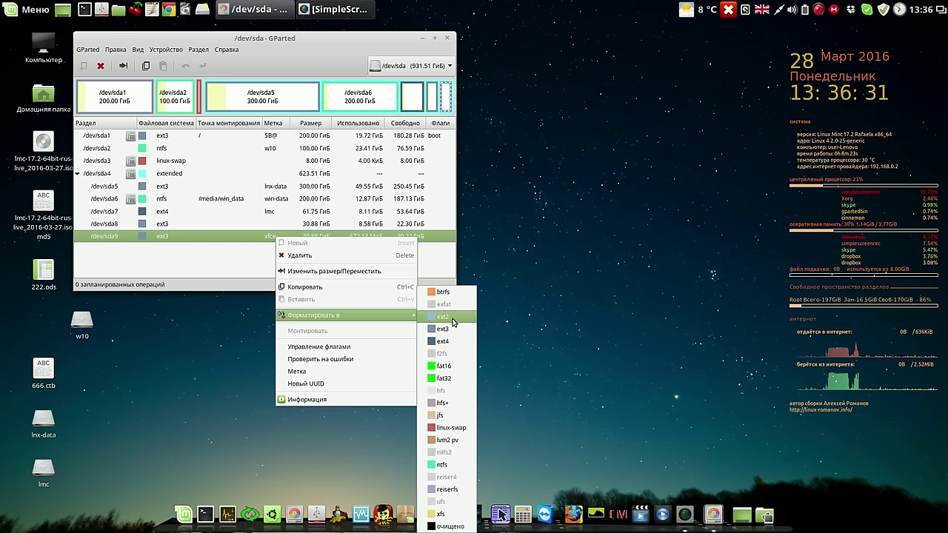
pyautogui.click(444, 467)
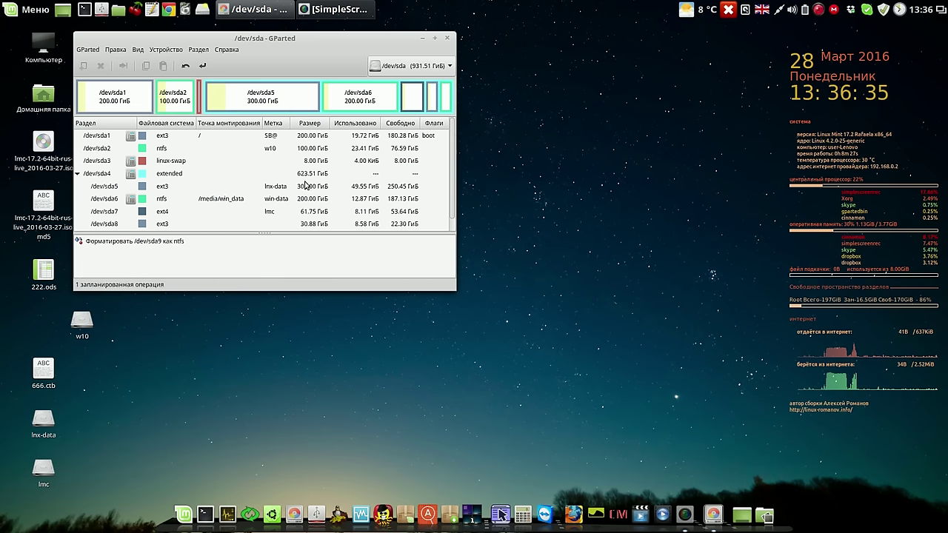
pyautogui.click(202, 67)
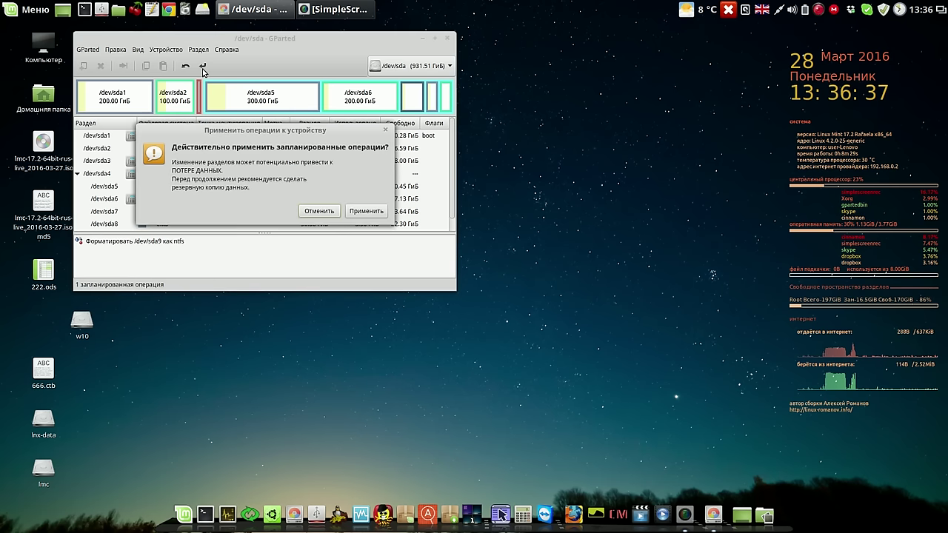
pyautogui.click(367, 212)
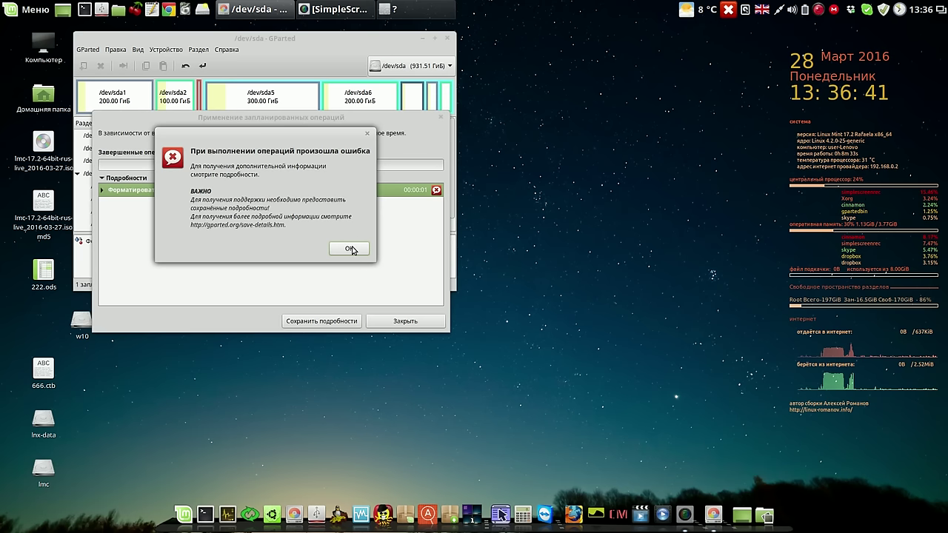
pyautogui.click(352, 249)
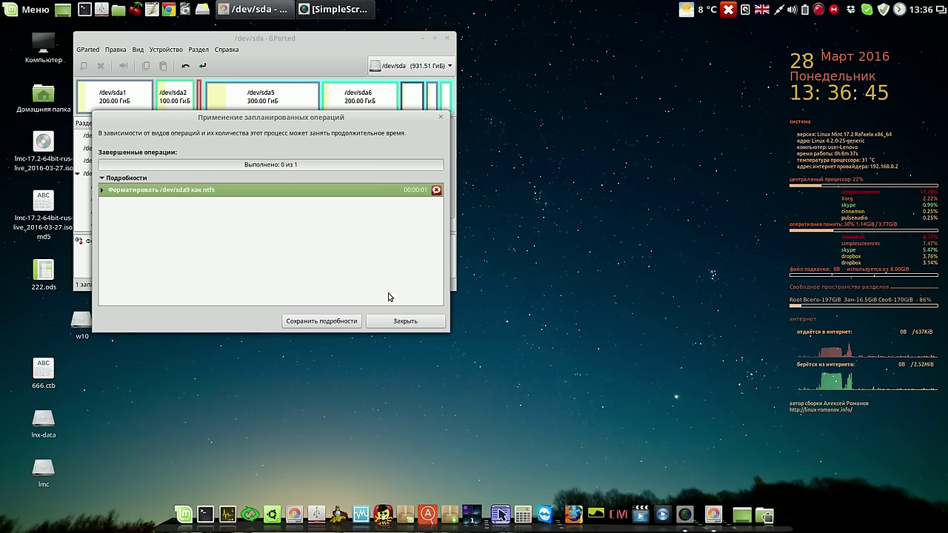
pyautogui.click(405, 322)
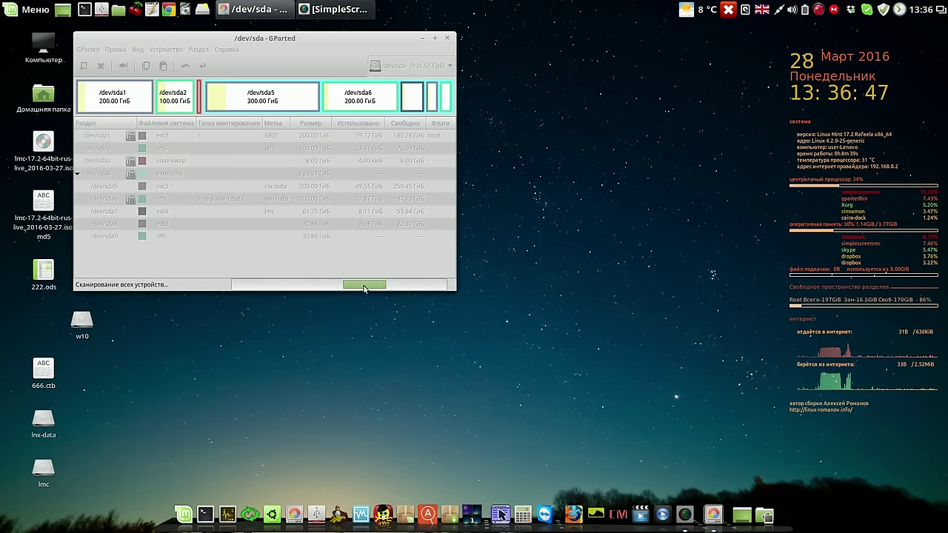
# Unmount the xfce partition /dev/sda9 from /media/sda9.
pyautogui.click(317, 240)
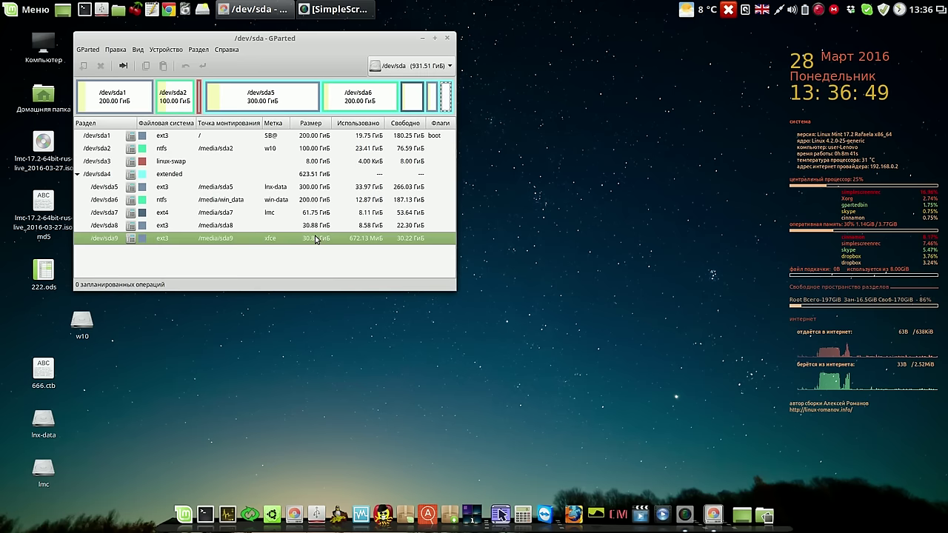
pyautogui.rightClick(238, 239)
pyautogui.click(274, 330)
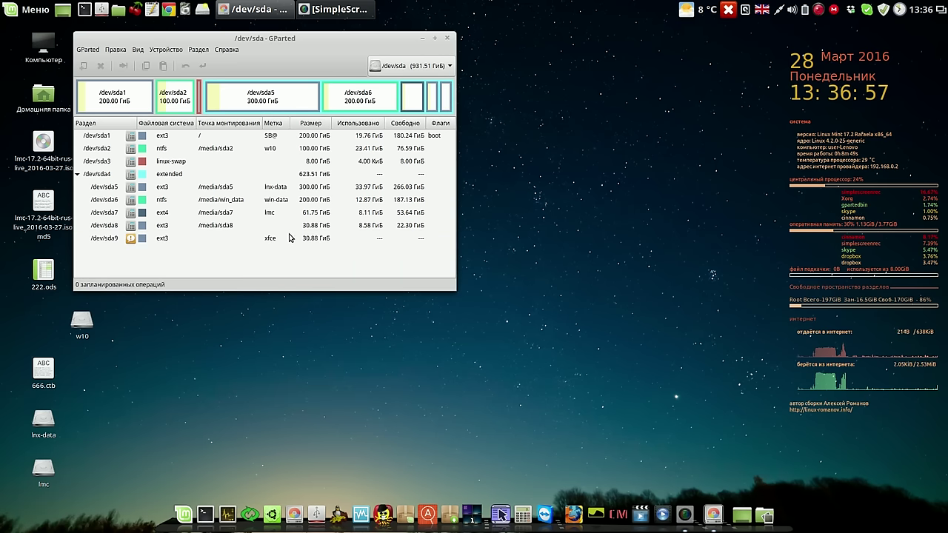
# Format the unmounted partition /dev/sda9 as ntfs and apply the pending operation.
pyautogui.rightClick(291, 238)
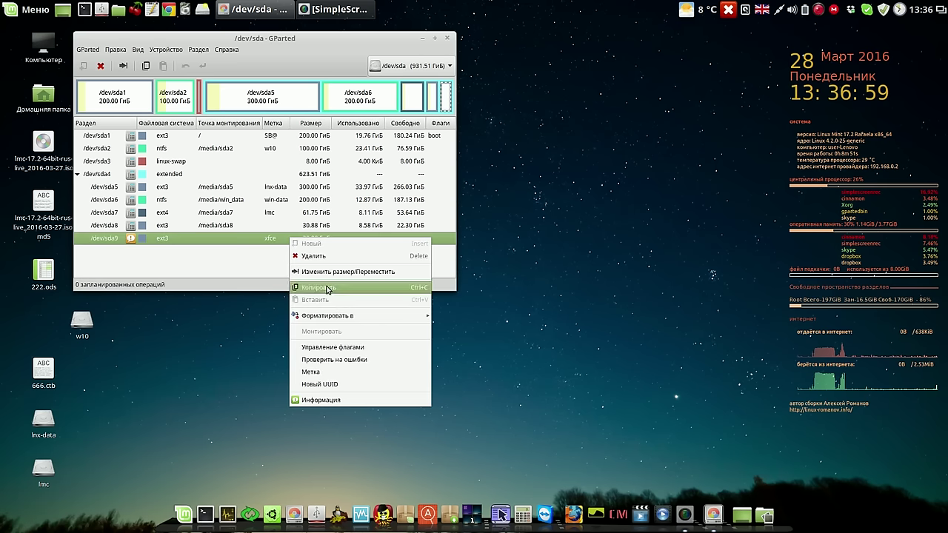
pyautogui.moveTo(400, 316)
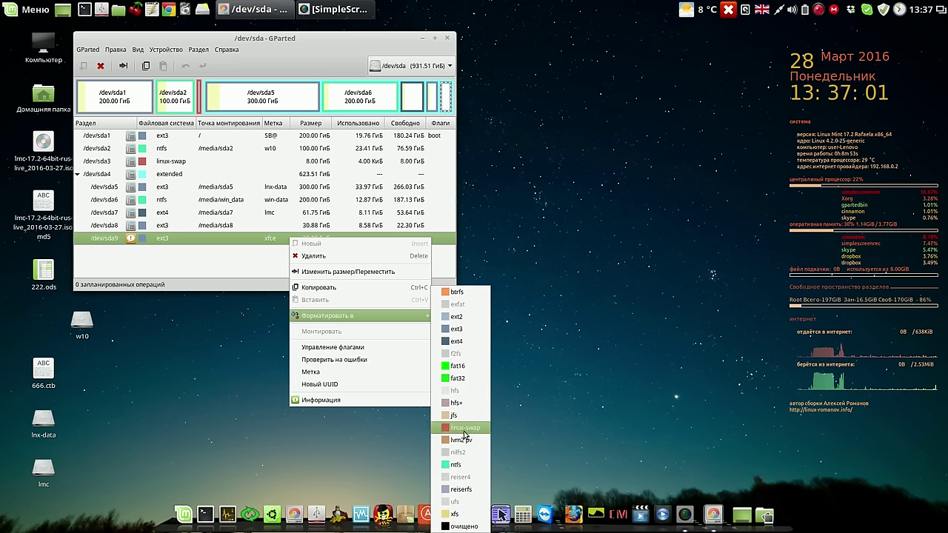
pyautogui.click(461, 464)
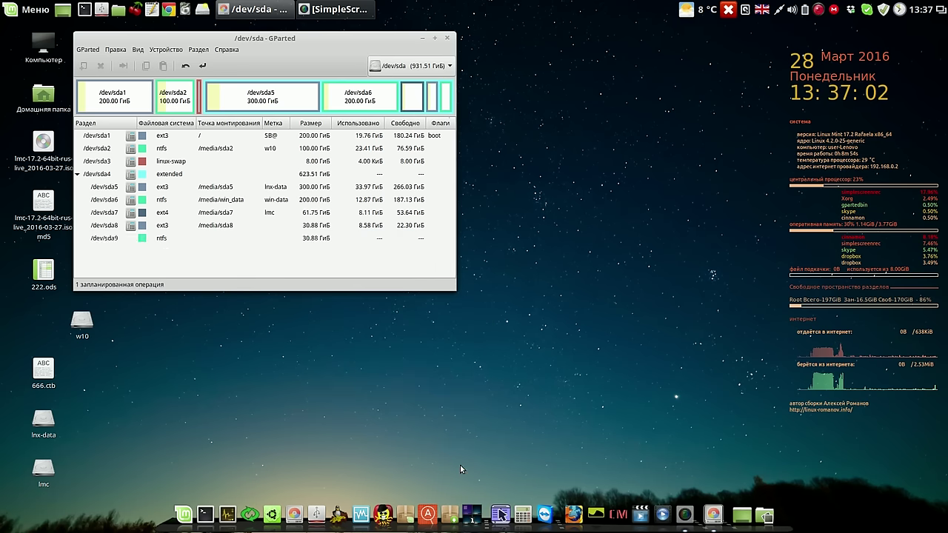
pyautogui.click(201, 67)
pyautogui.click(363, 211)
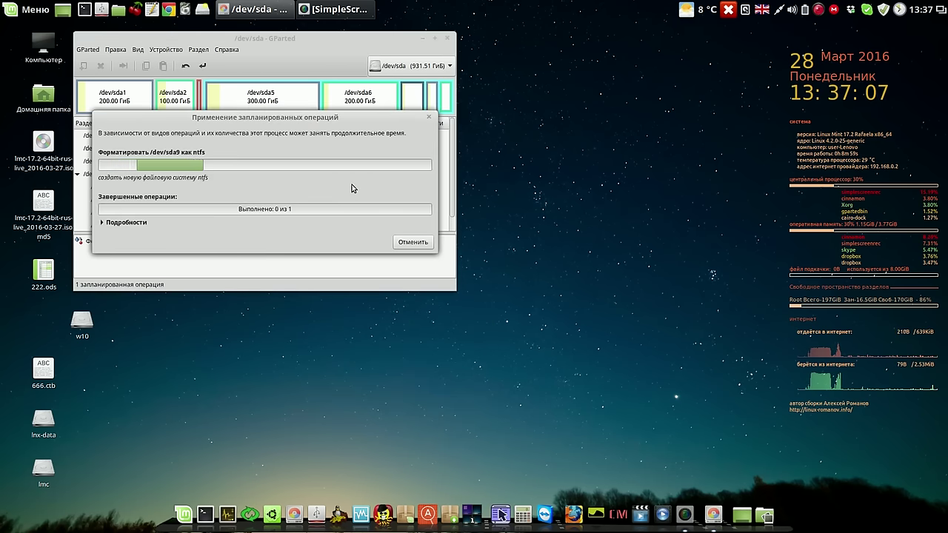
pyautogui.click(394, 243)
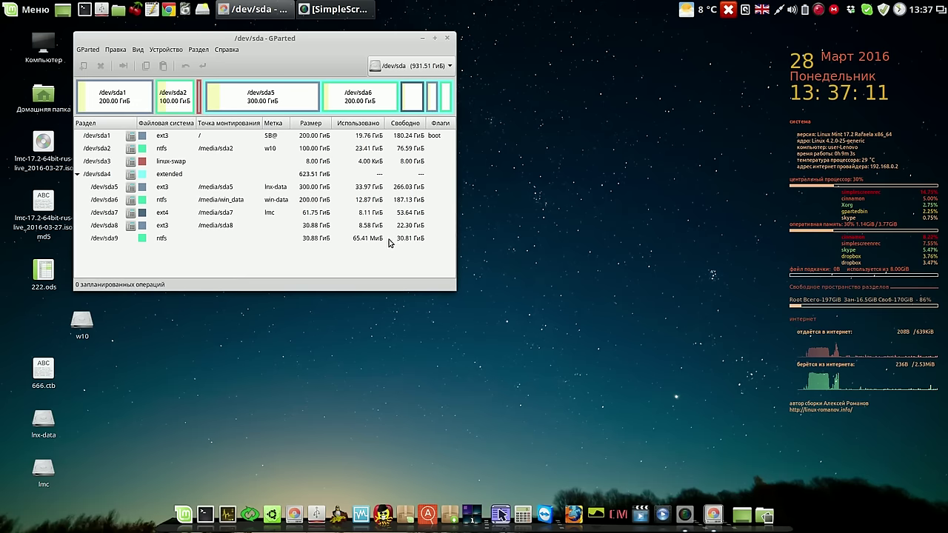
# Set the label of the ntfs partition /dev/sda9 to w10-proba.
pyautogui.click(323, 239)
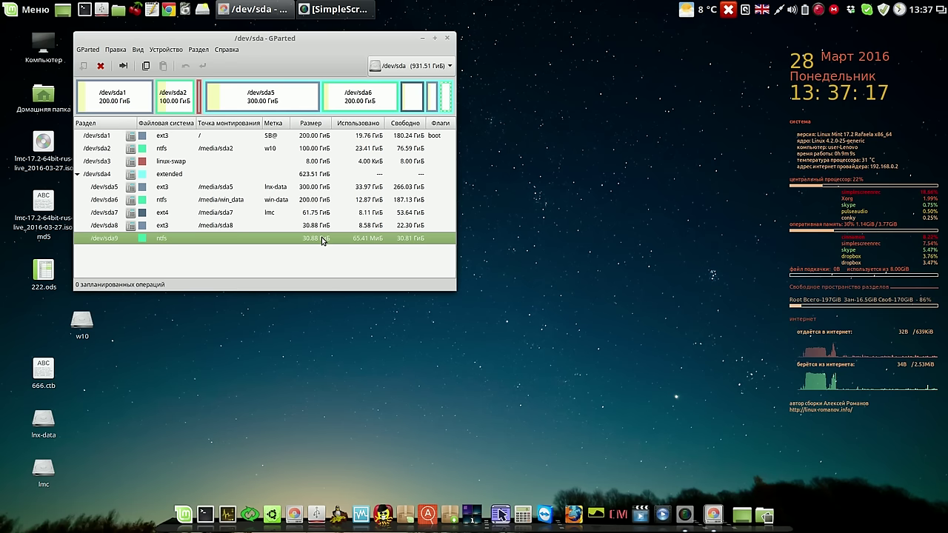
pyautogui.rightClick(322, 239)
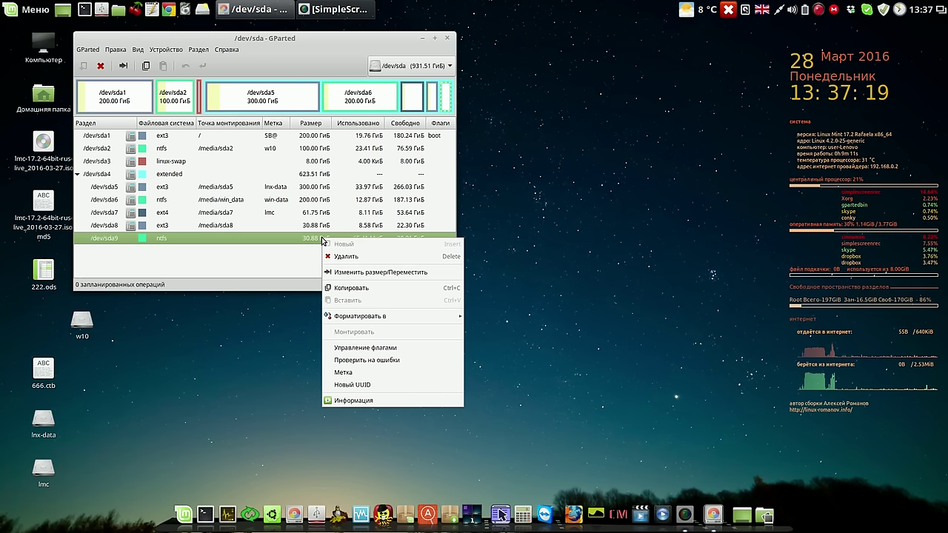
pyautogui.click(358, 372)
pyautogui.write('w10')
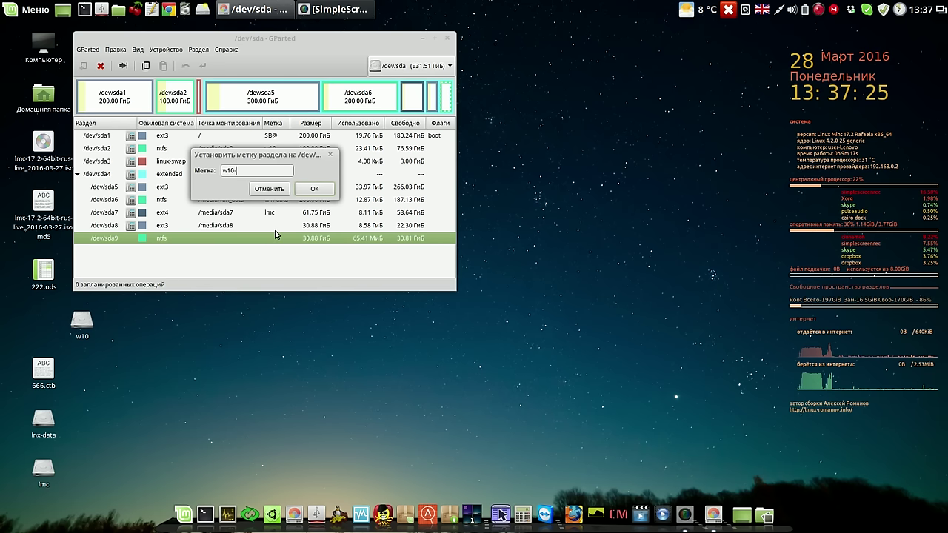
pyautogui.write('-pr')
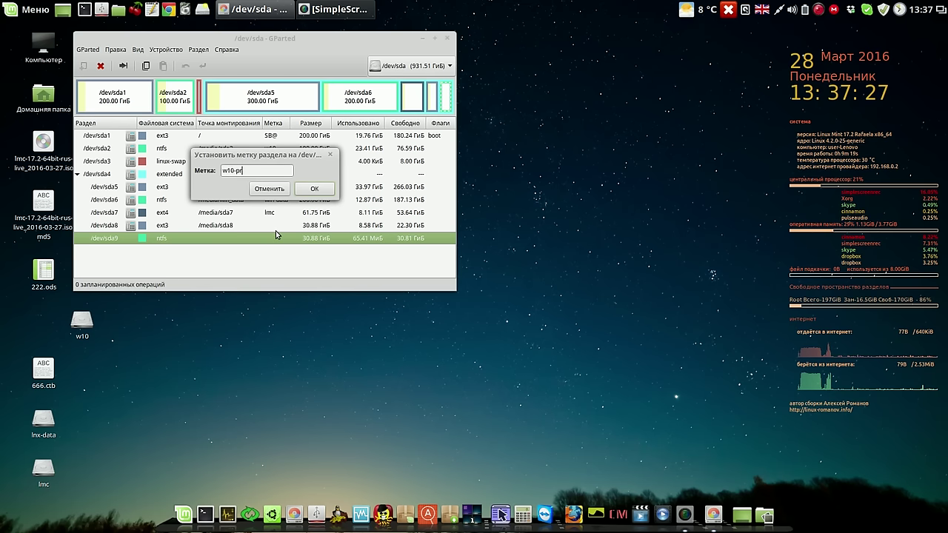
pyautogui.write('oba')
pyautogui.click(314, 189)
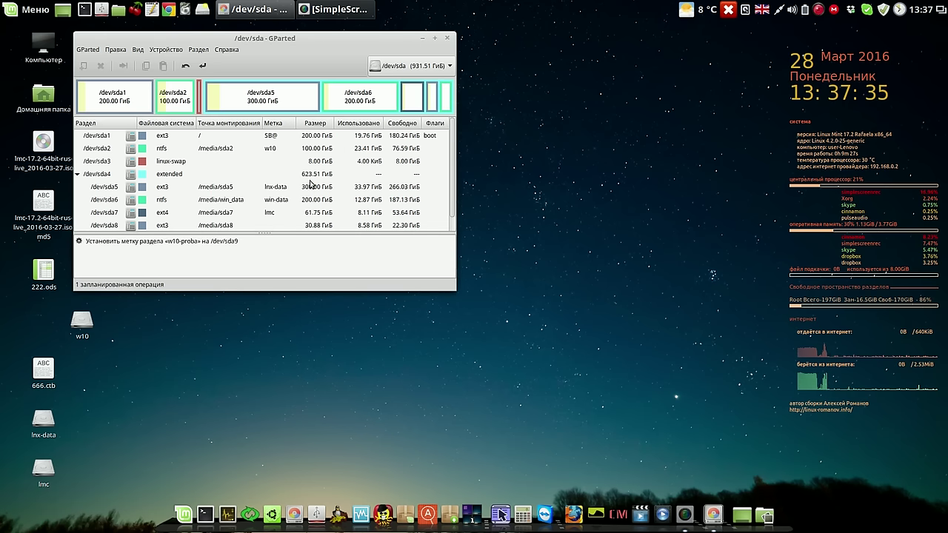
# Apply the pending label operation to the disk and close GParted.
pyautogui.click(203, 65)
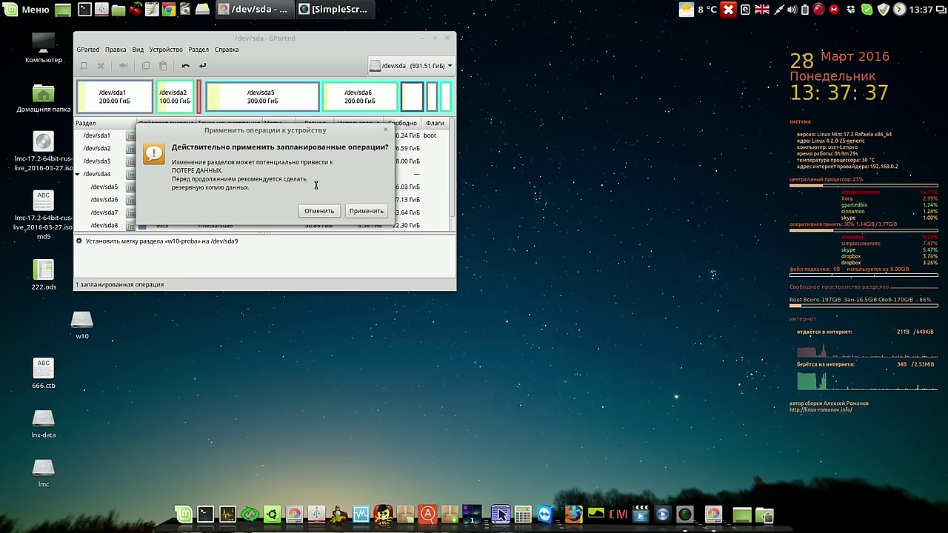
pyautogui.click(367, 213)
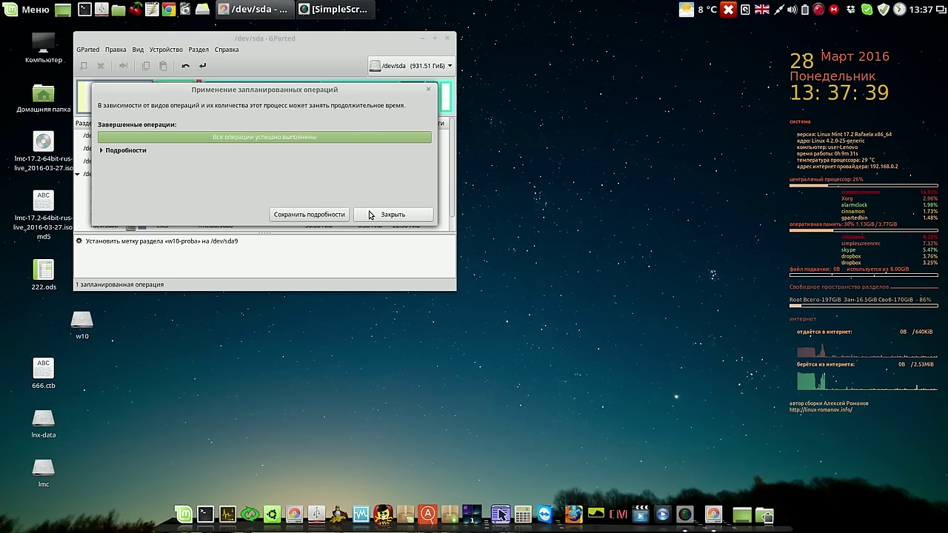
pyautogui.click(394, 215)
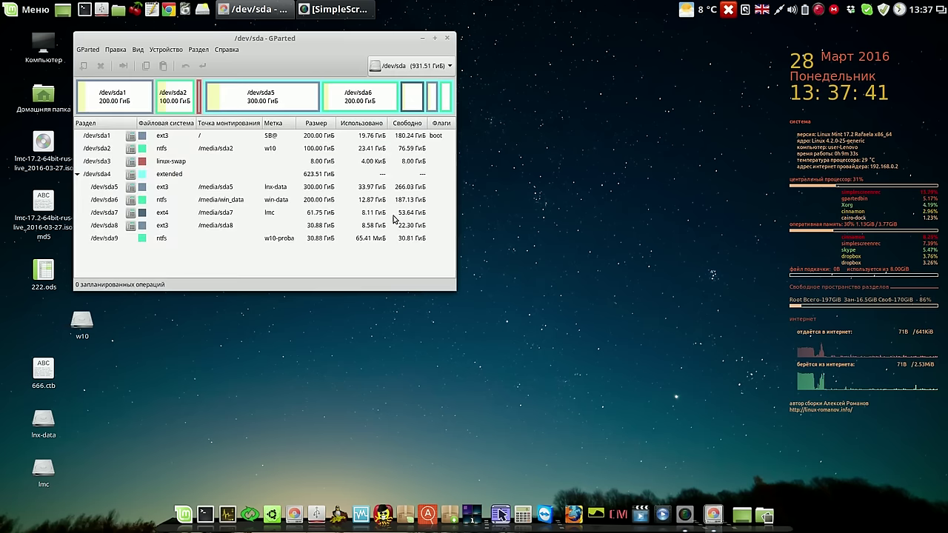
pyautogui.click(449, 39)
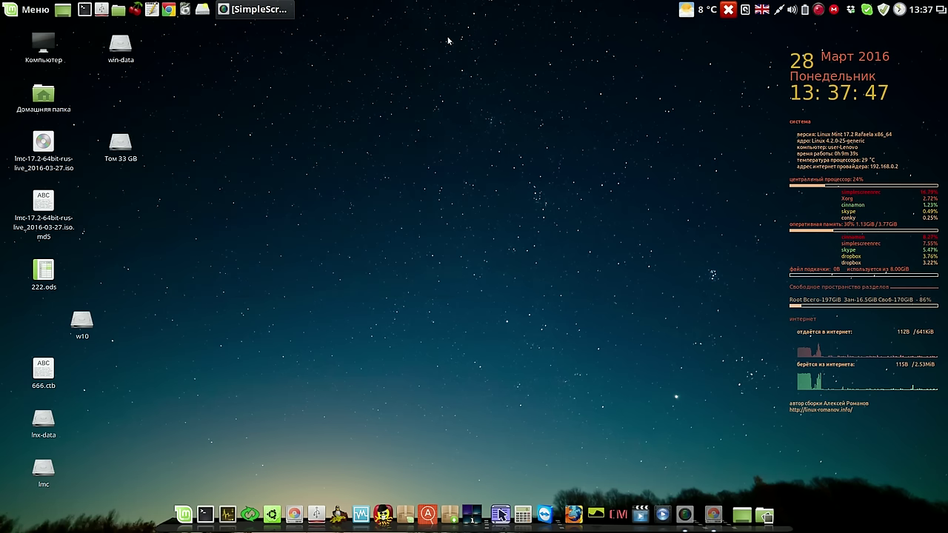
# Launch qt4-fsarchiver, entering the administrator password to authorise it.
pyautogui.click(185, 9)
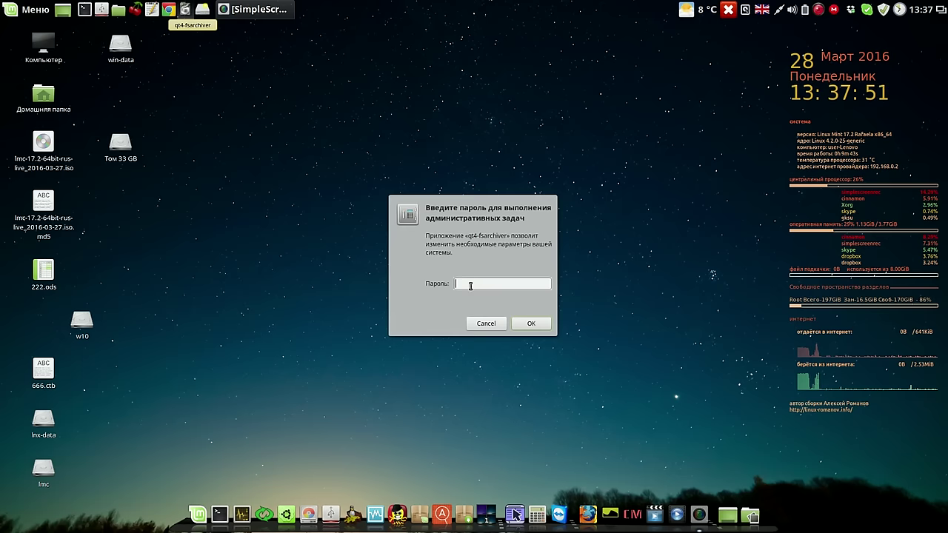
pyautogui.write('••')
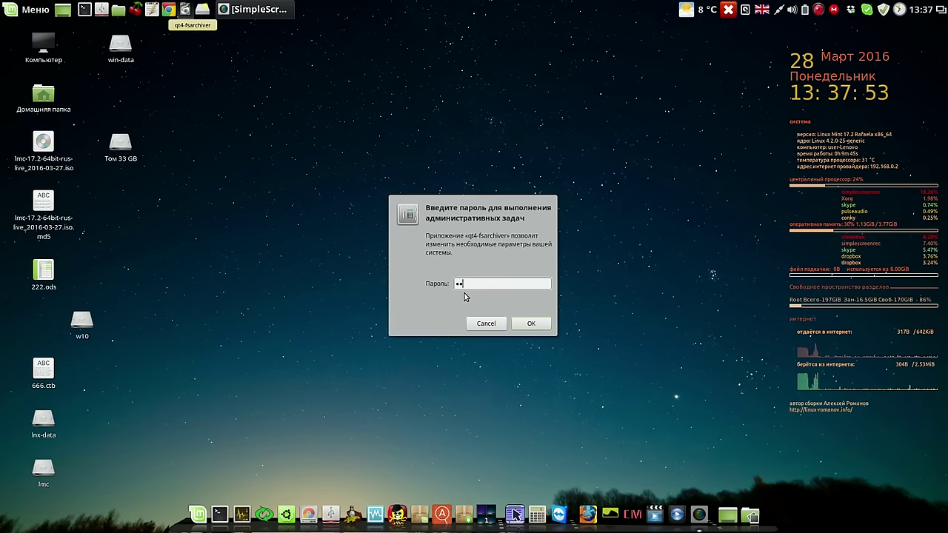
pyautogui.write('•')
pyautogui.click(532, 324)
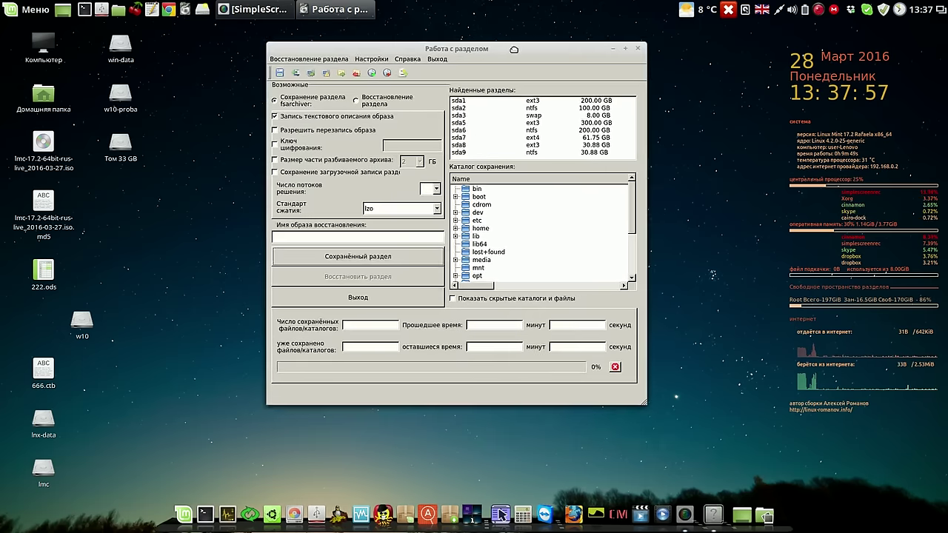
# Select partition sda2 for saving, allow image overwriting, include the boot record, and set the thread count to 12.
pyautogui.click(466, 108)
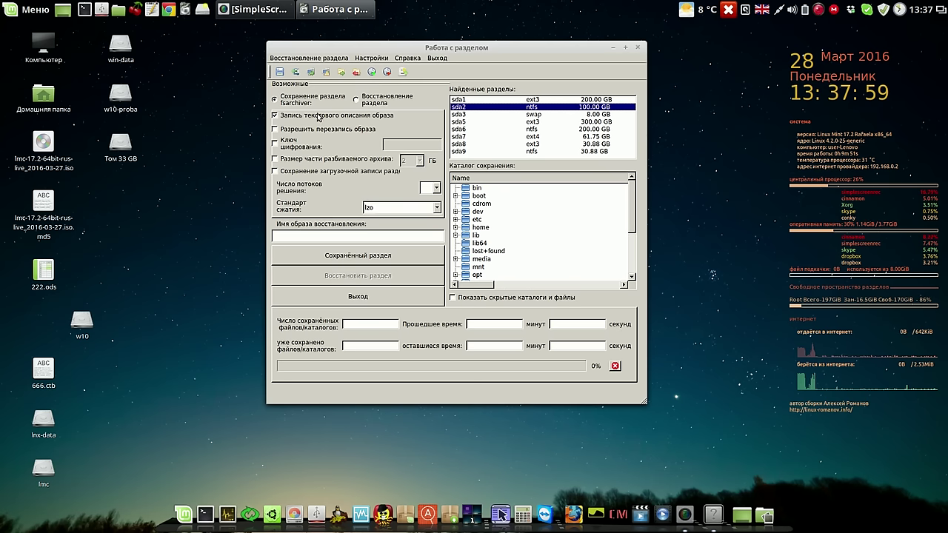
pyautogui.click(275, 131)
pyautogui.click(278, 172)
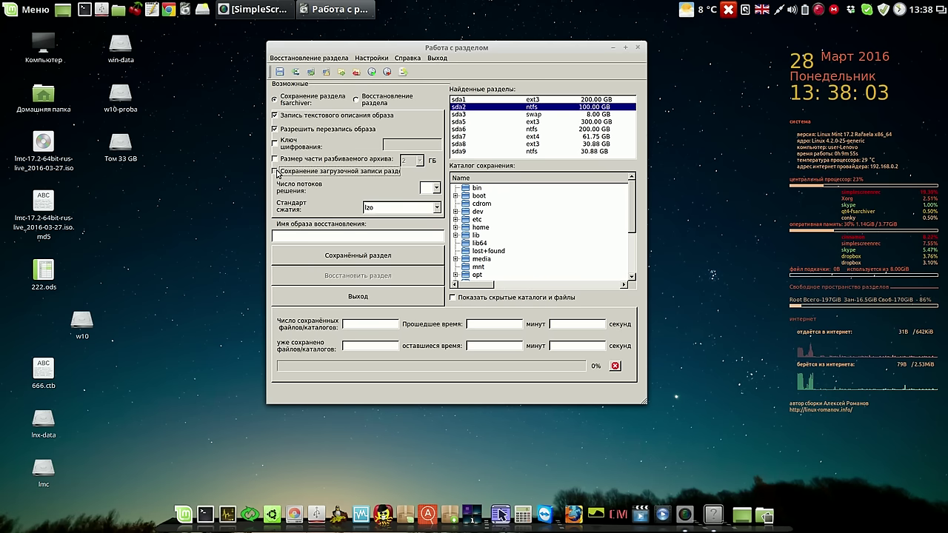
pyautogui.click(436, 188)
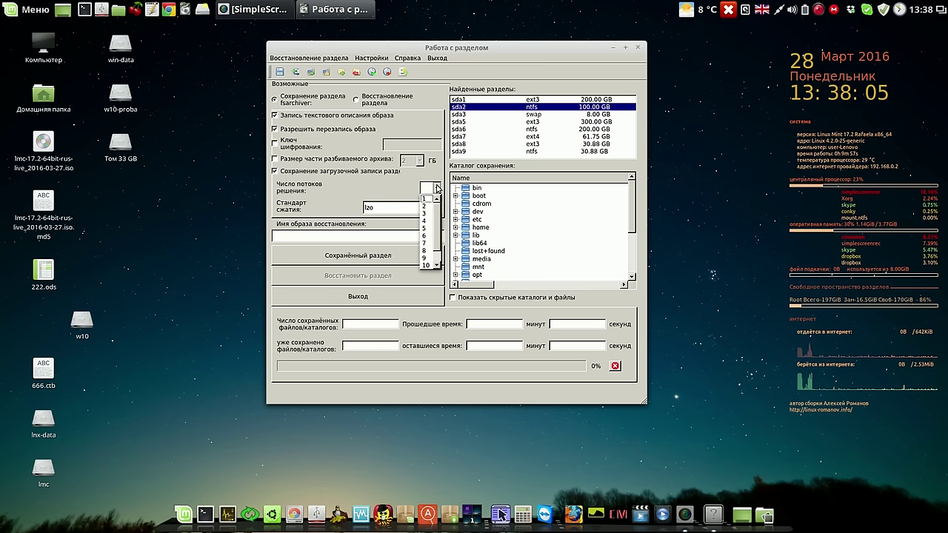
pyautogui.scroll(-2, 438, 261)
pyautogui.click(427, 265)
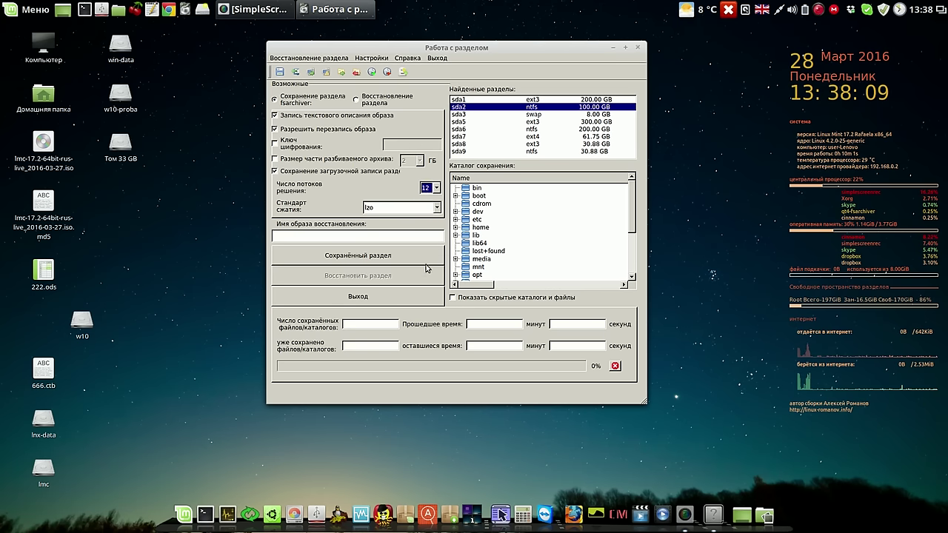
# Choose /media/sda5/1.FSA/w10 as the destination folder for the partition image.
pyautogui.click(456, 259)
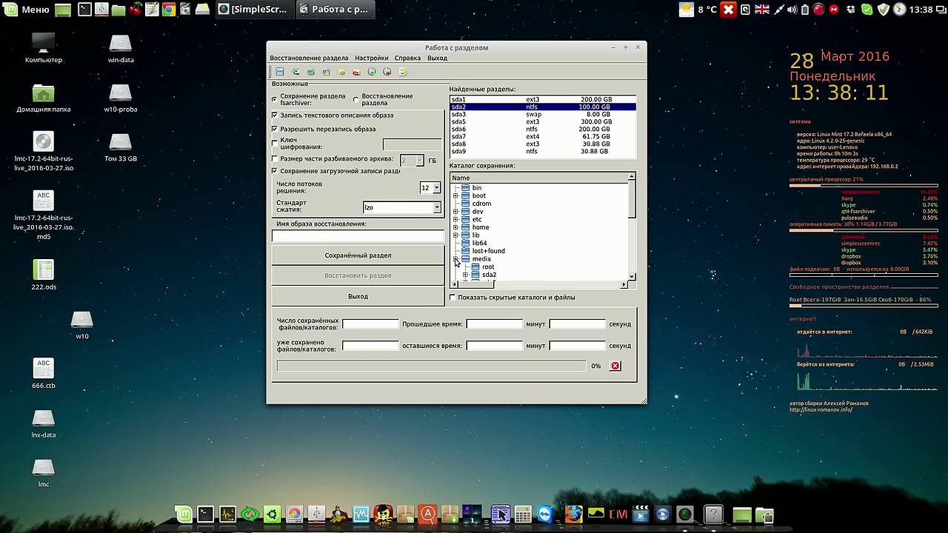
pyautogui.moveTo(635, 215); pyautogui.dragTo(634, 234)
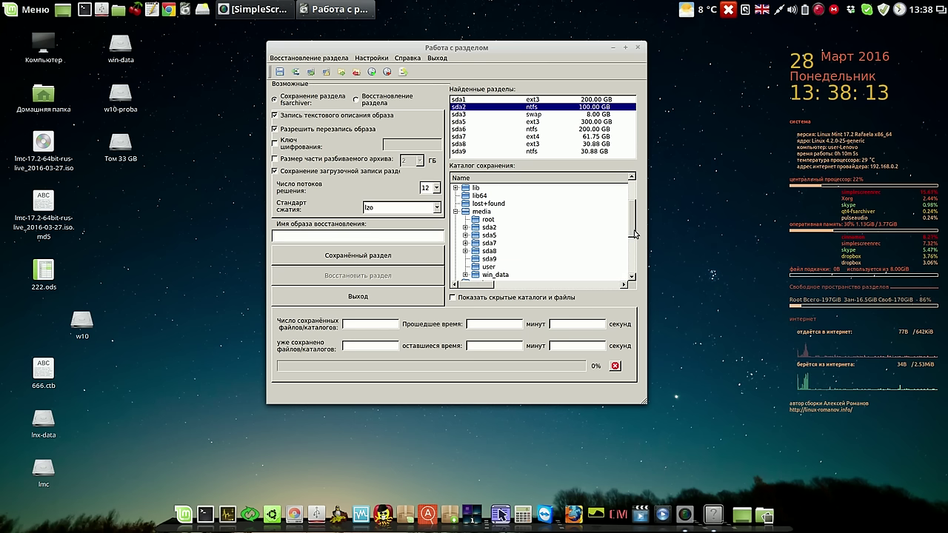
pyautogui.click(465, 235)
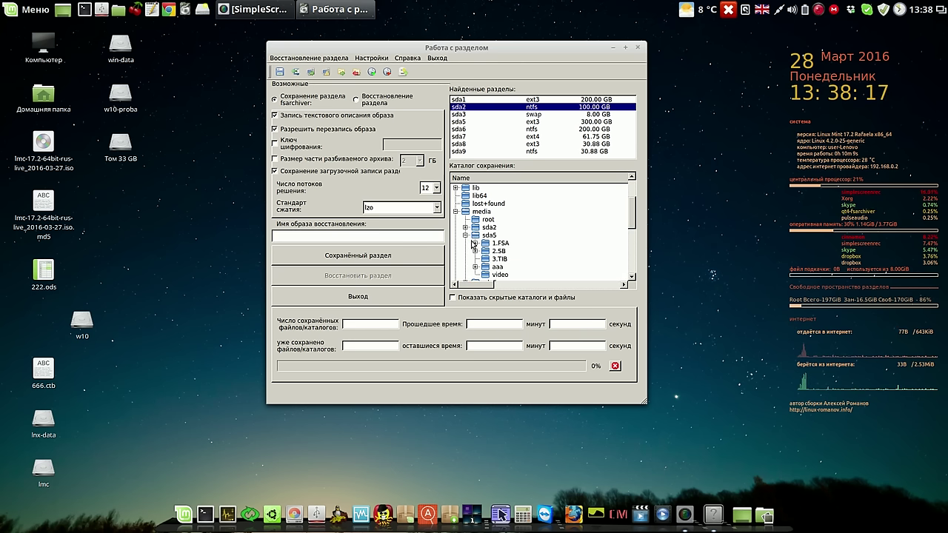
pyautogui.click(477, 244)
pyautogui.click(500, 267)
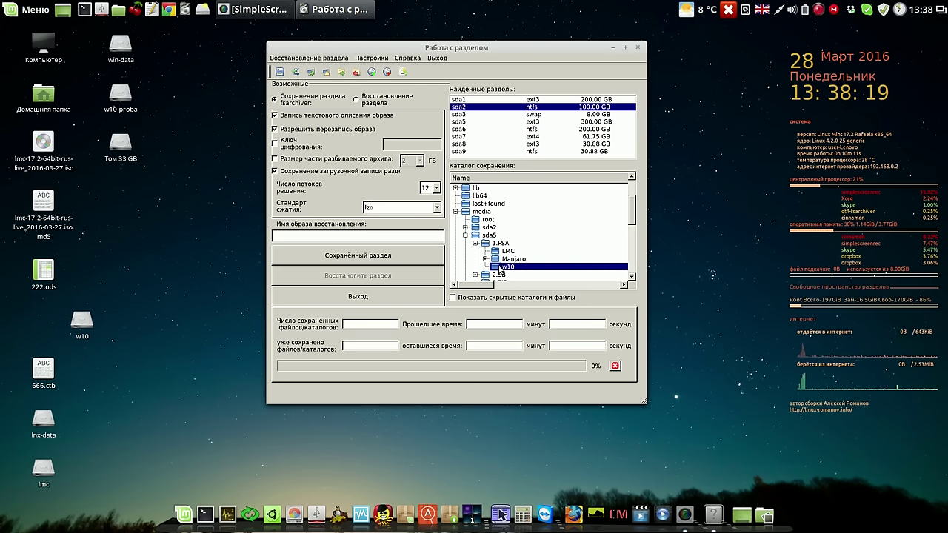
# Set the image compression to gzip standard and name the image w10.
pyautogui.click(437, 209)
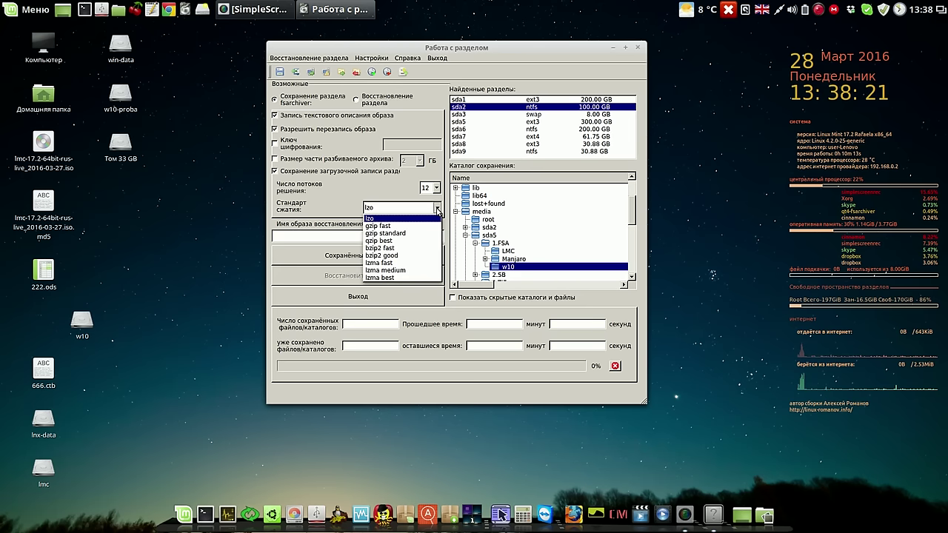
pyautogui.click(416, 234)
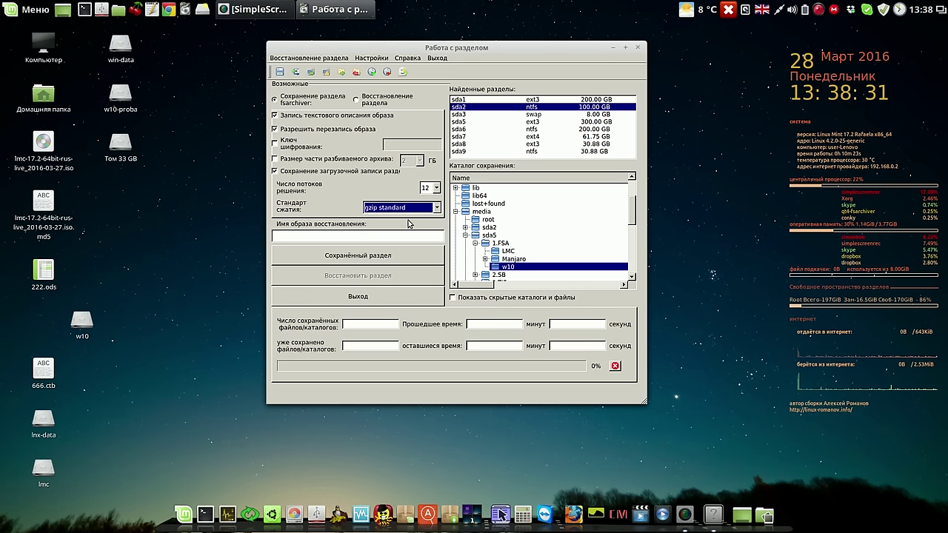
pyautogui.click(378, 238)
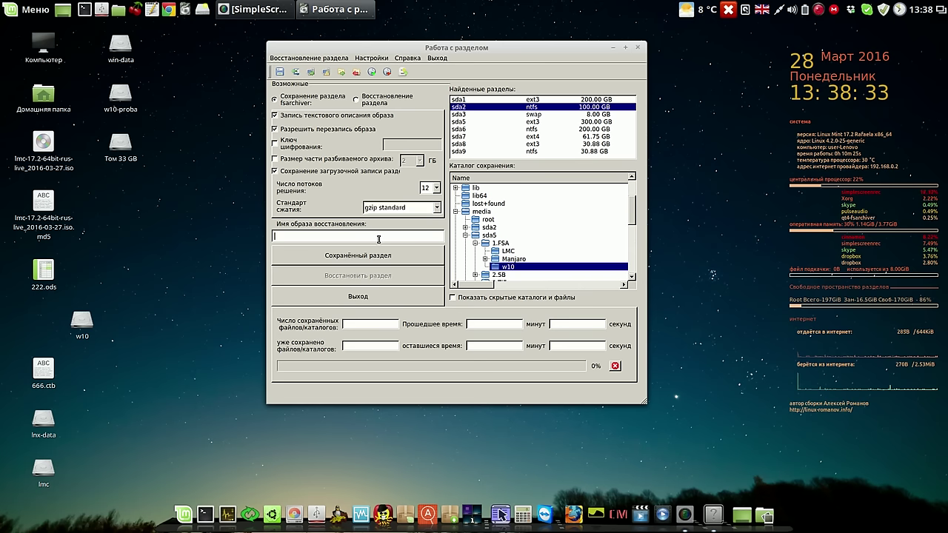
pyautogui.write('w10')
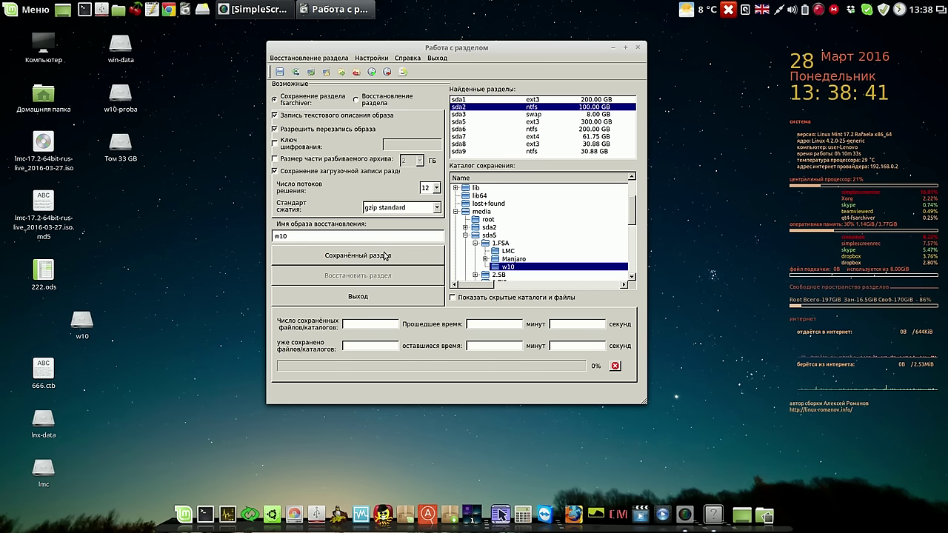
# Start saving the sda2 partition image with the chosen parameters and move the backup window aside.
pyautogui.click(382, 256)
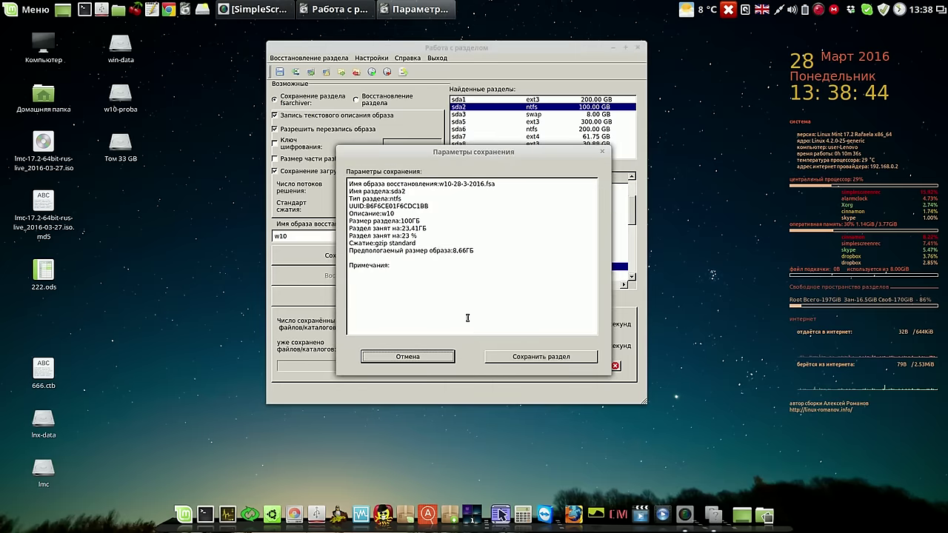
pyautogui.click(555, 358)
pyautogui.moveTo(558, 53); pyautogui.dragTo(695, 40)
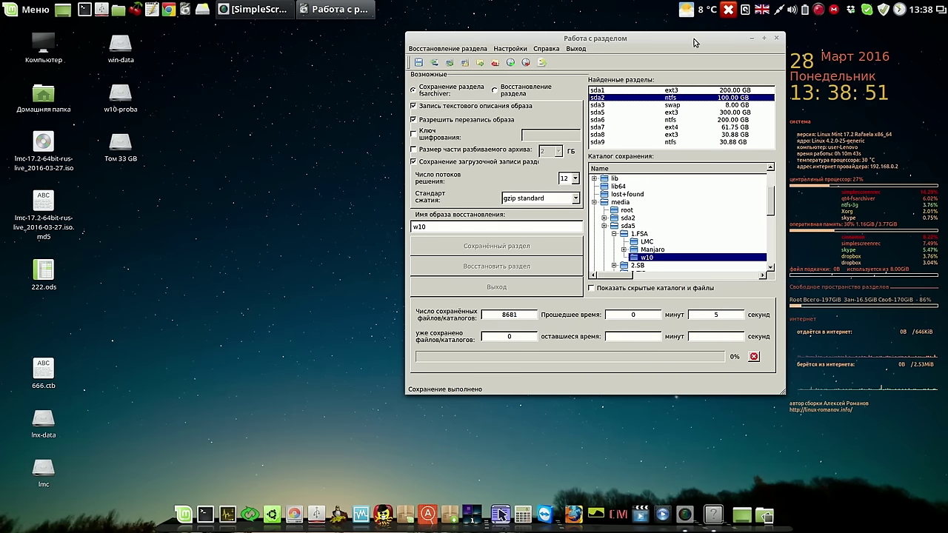
pyautogui.rightClick(819, 11)
pyautogui.click(837, 26)
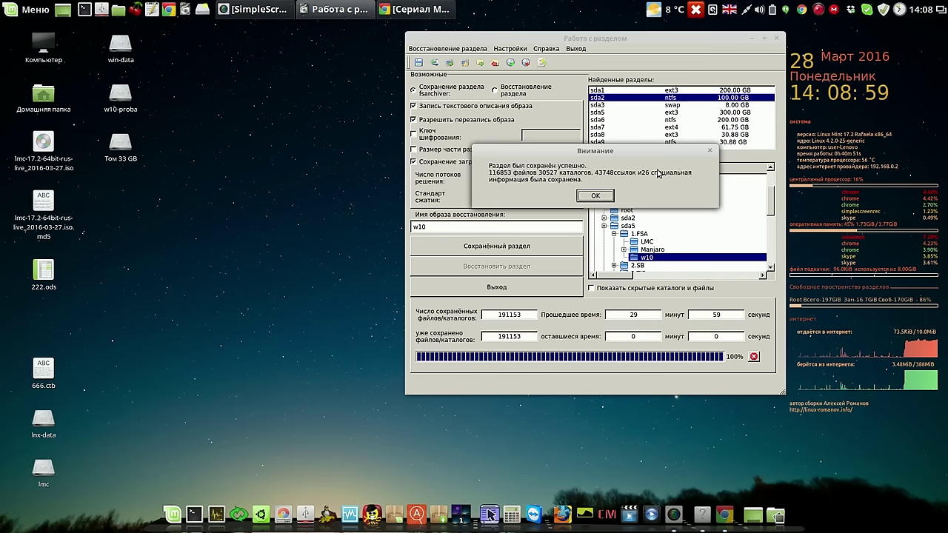
# Dismiss the backup completion message and close qt4-fsarchiver.
pyautogui.click(596, 197)
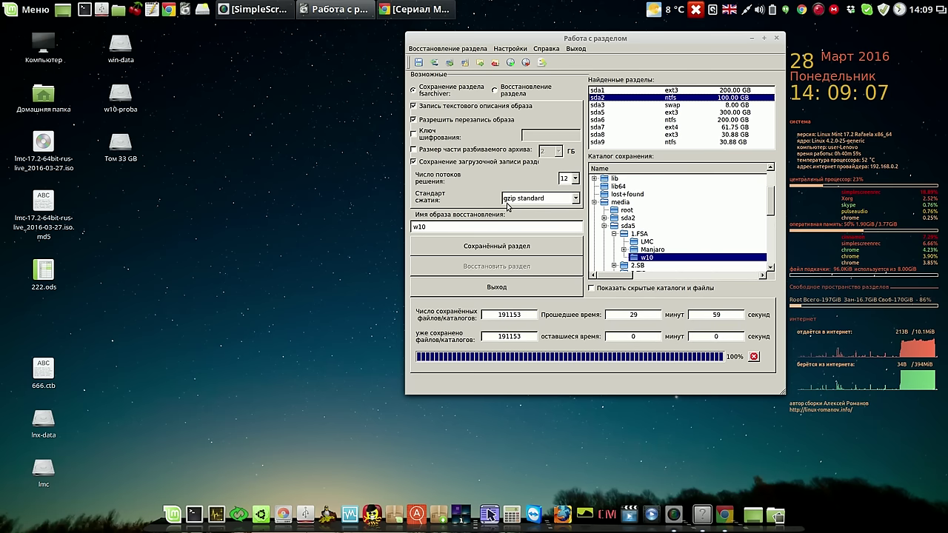
pyautogui.click(777, 39)
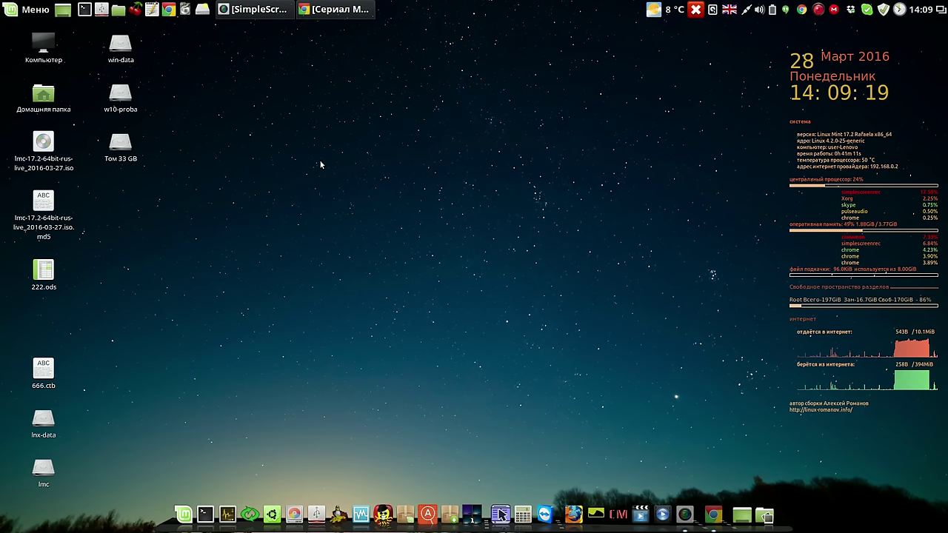
# Open the folder /media/sda5/1.FSA/w10 in the file manager to examine the saved image files.
pyautogui.press('super+e')
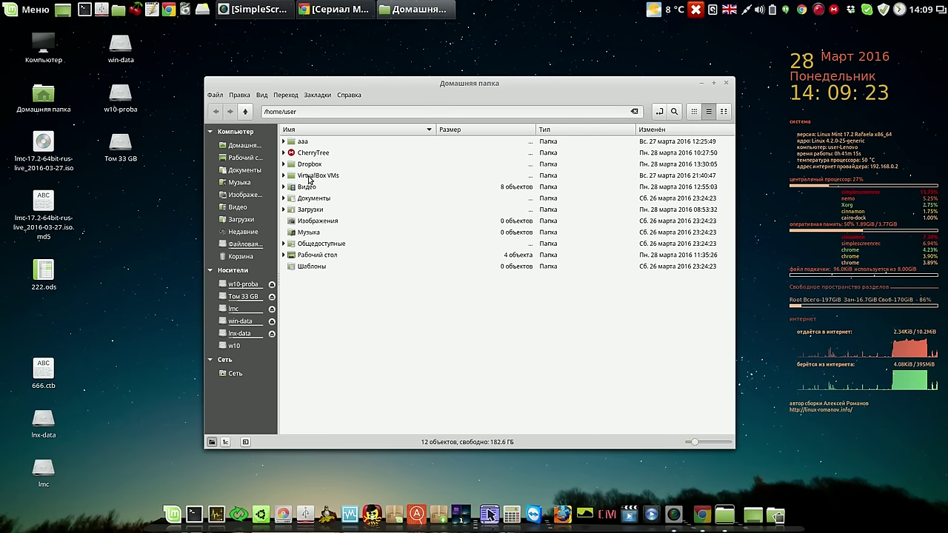
pyautogui.click(247, 337)
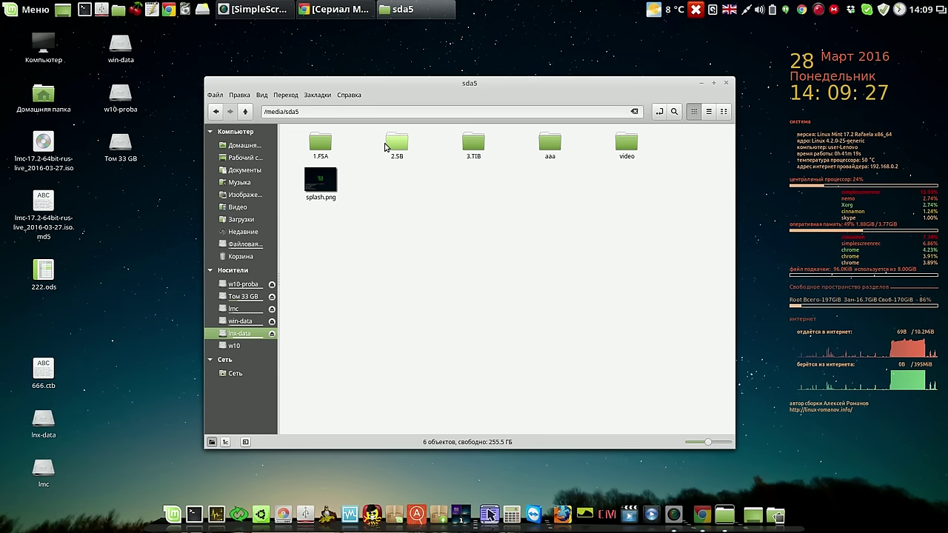
pyautogui.doubleClick(324, 150)
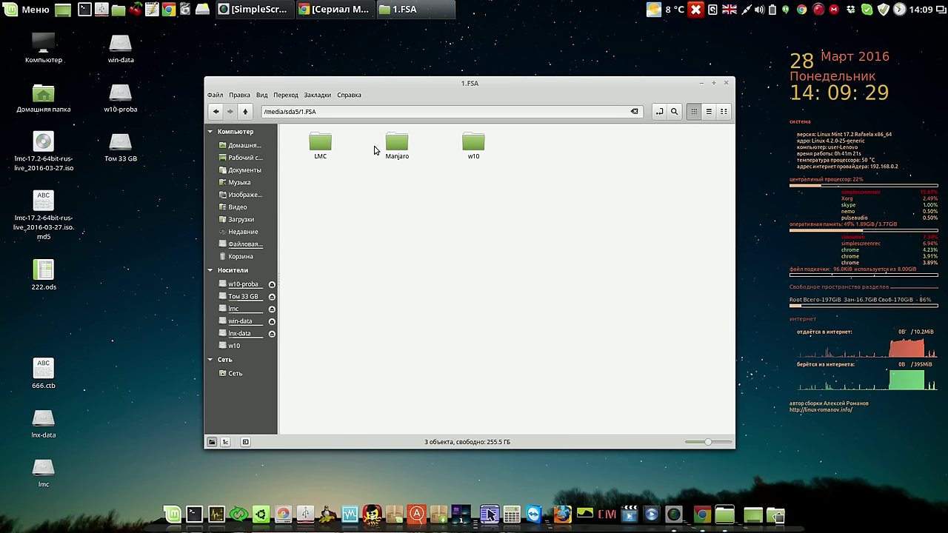
pyautogui.click(472, 148)
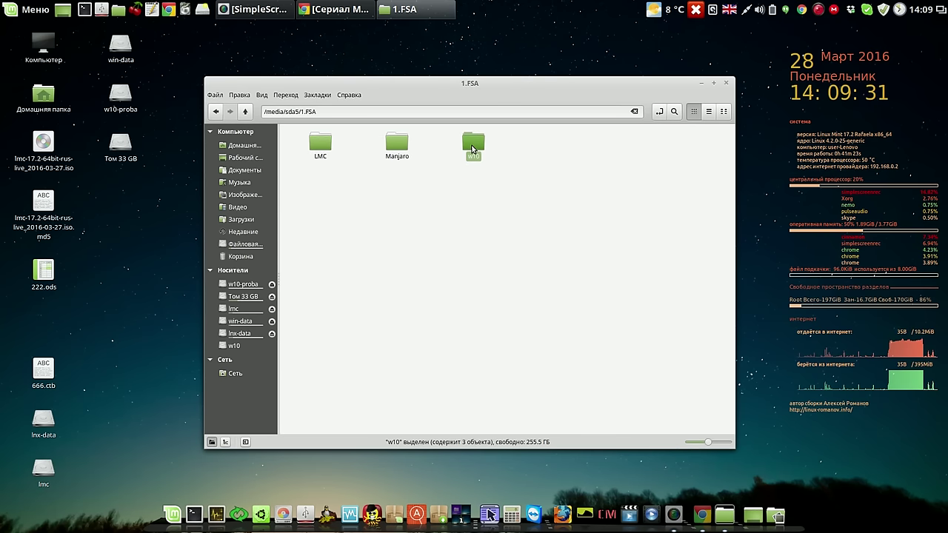
pyautogui.doubleClick(472, 146)
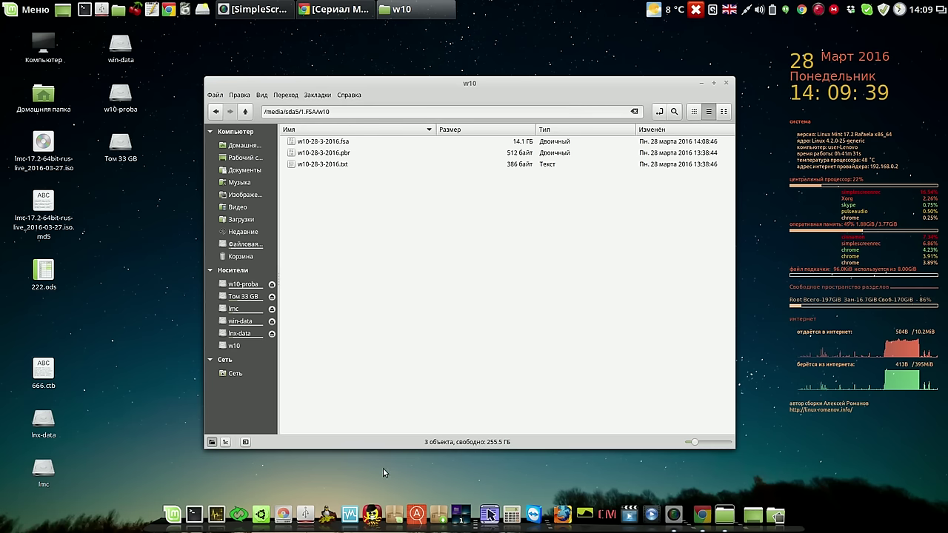
# Launch GParted, authenticate with the account password, and place its window beside the w10 folder window.
pyautogui.click(283, 509)
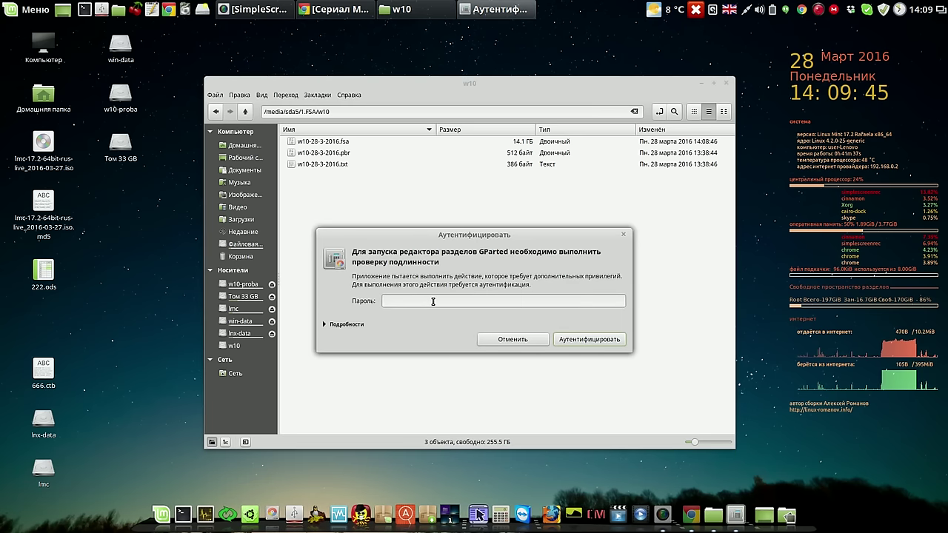
pyautogui.write('****')
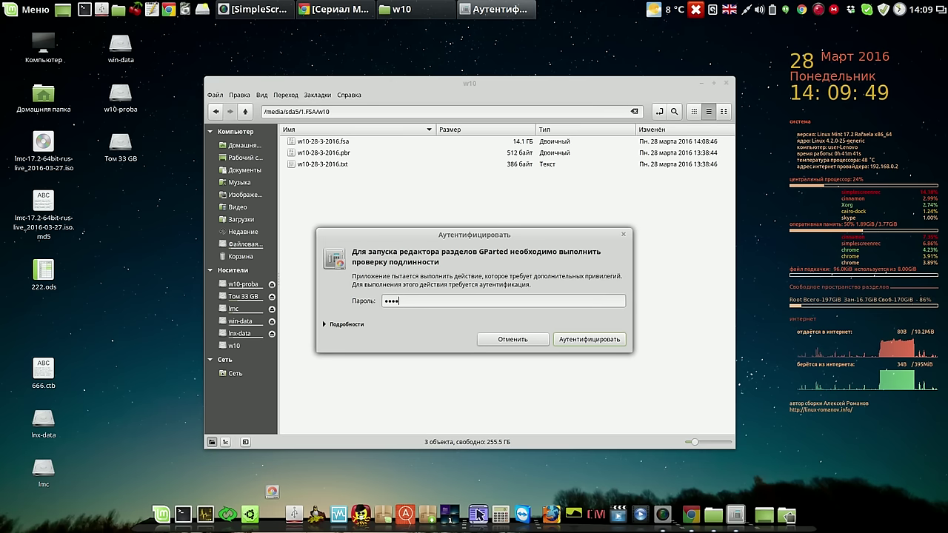
pyautogui.click(579, 339)
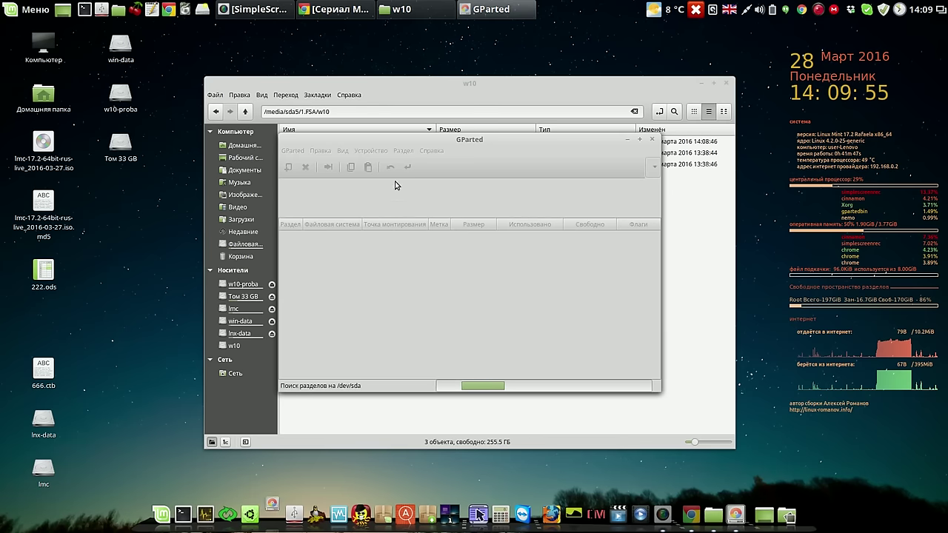
pyautogui.moveTo(490, 143); pyautogui.dragTo(331, 87)
pyautogui.click(597, 89)
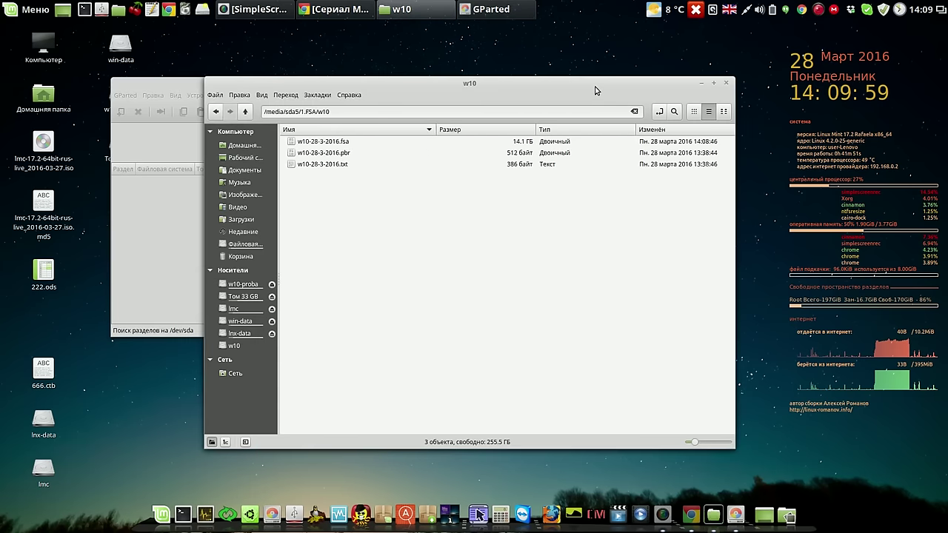
pyautogui.moveTo(595, 90); pyautogui.dragTo(752, 93)
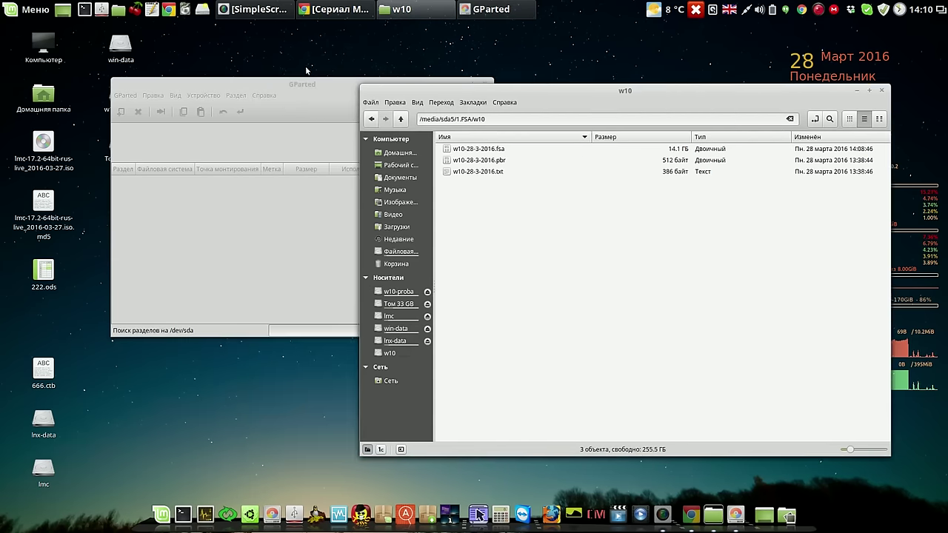
pyautogui.click(300, 86)
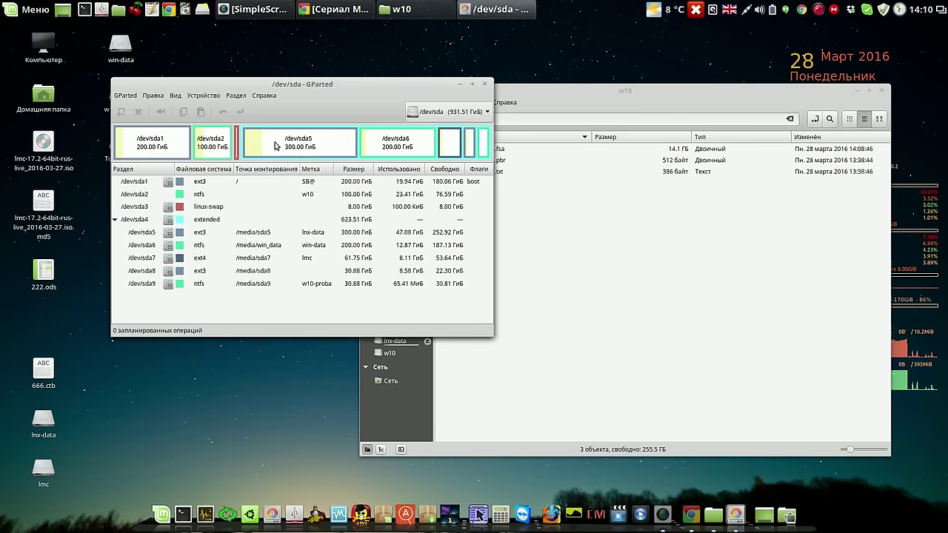
# Examine partitions sda2 and sda9 against the saved image's size, then put GParted away and close the w10 folder.
pyautogui.click(219, 194)
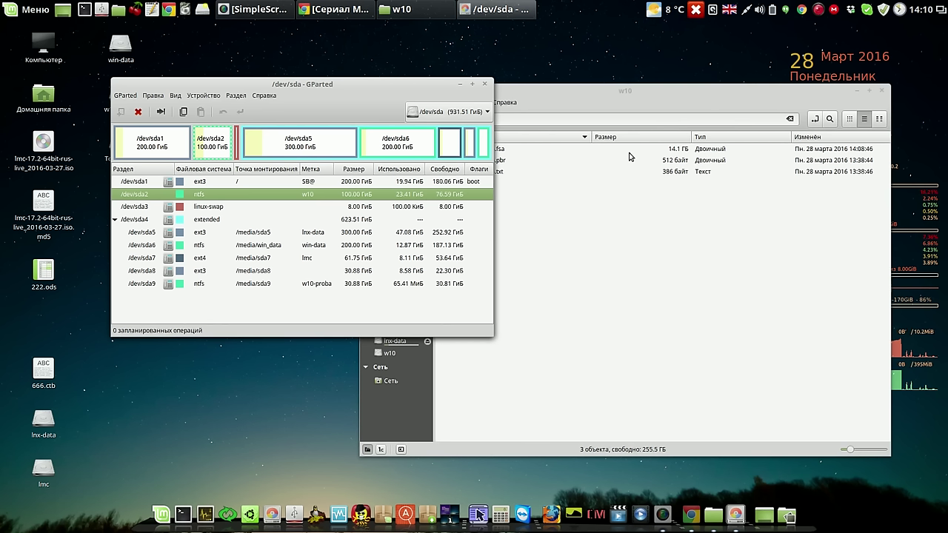
pyautogui.click(342, 284)
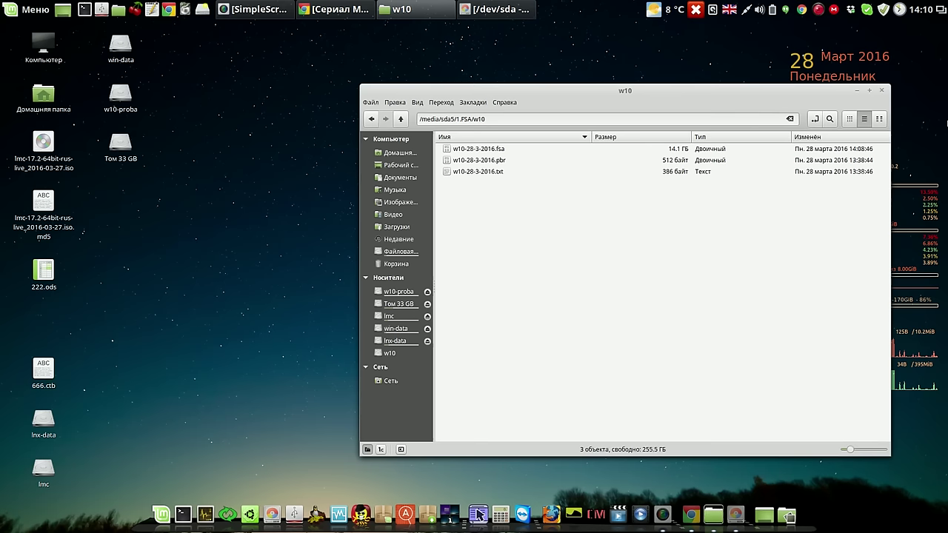
pyautogui.click(881, 94)
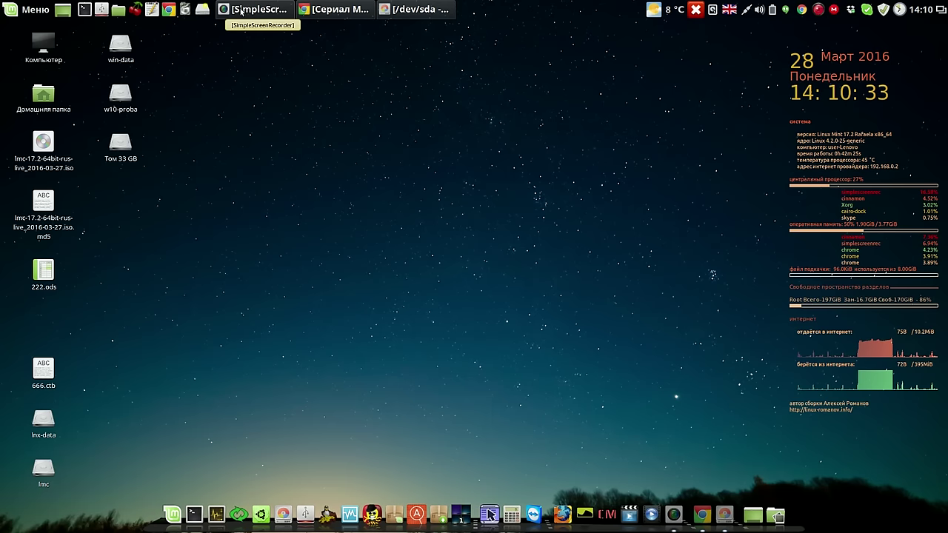
# Launch qt4-fsarchiver with the administrator password and move its window aside.
pyautogui.click(186, 10)
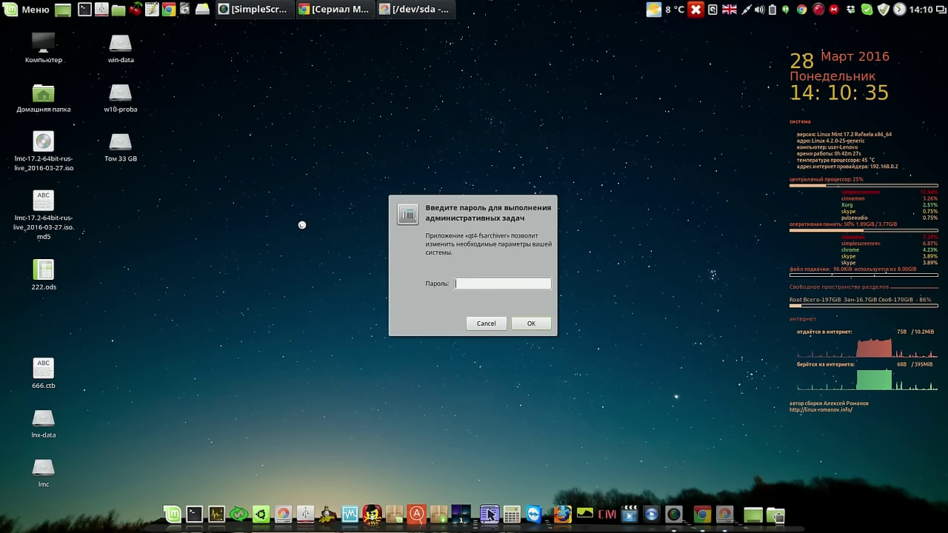
pyautogui.write('****')
pyautogui.click(531, 323)
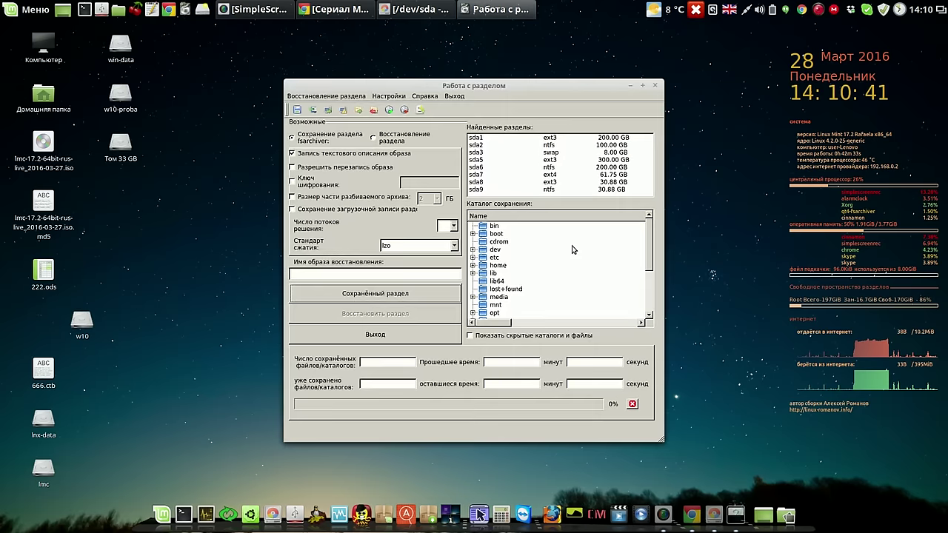
pyautogui.moveTo(592, 82); pyautogui.dragTo(673, 52)
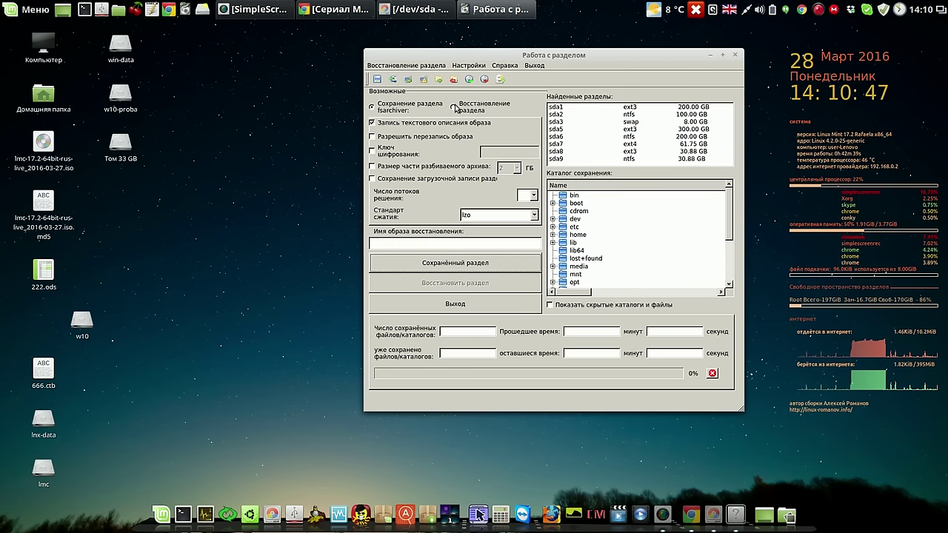
# Switch to partition restore, with sda9 as the target and /media/sda5/1.FSA/w10/w10-28-3-2016.fsa as the image file.
pyautogui.click(455, 108)
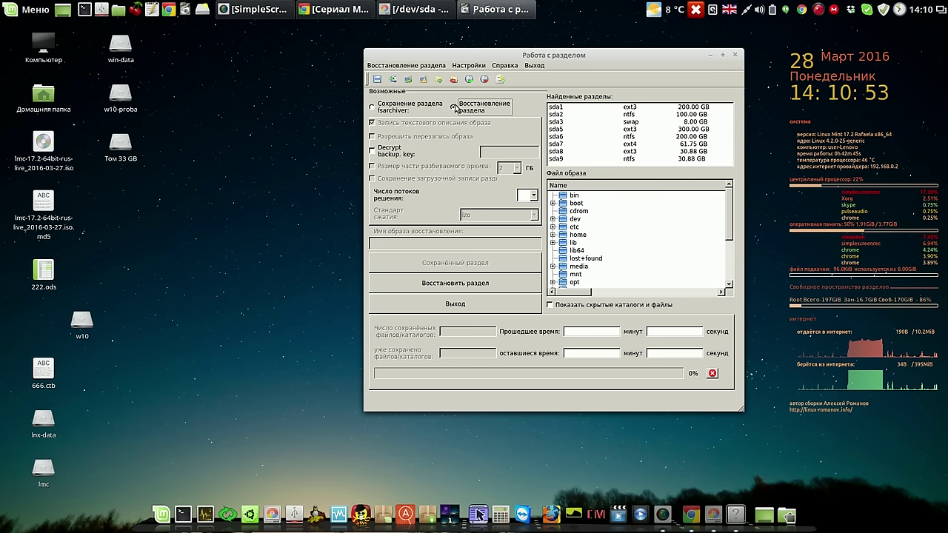
pyautogui.click(559, 161)
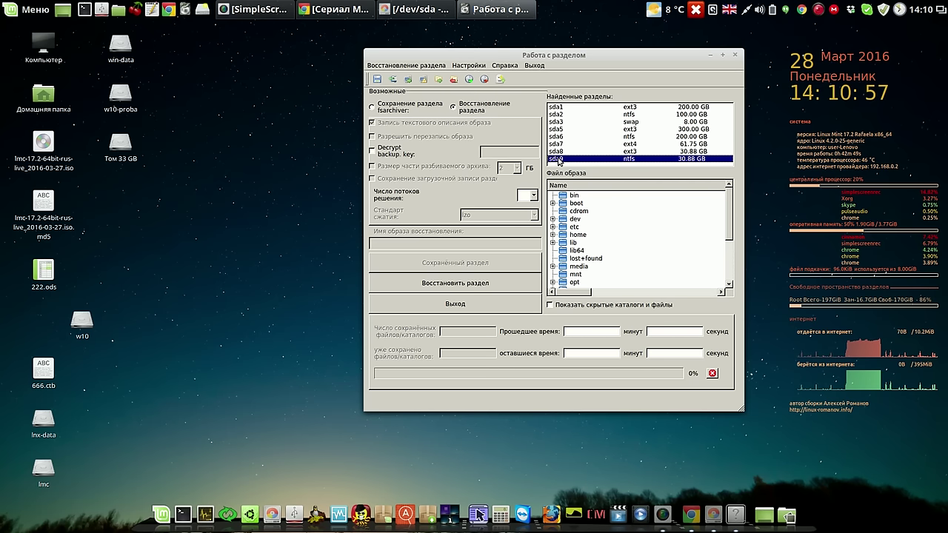
pyautogui.click(553, 267)
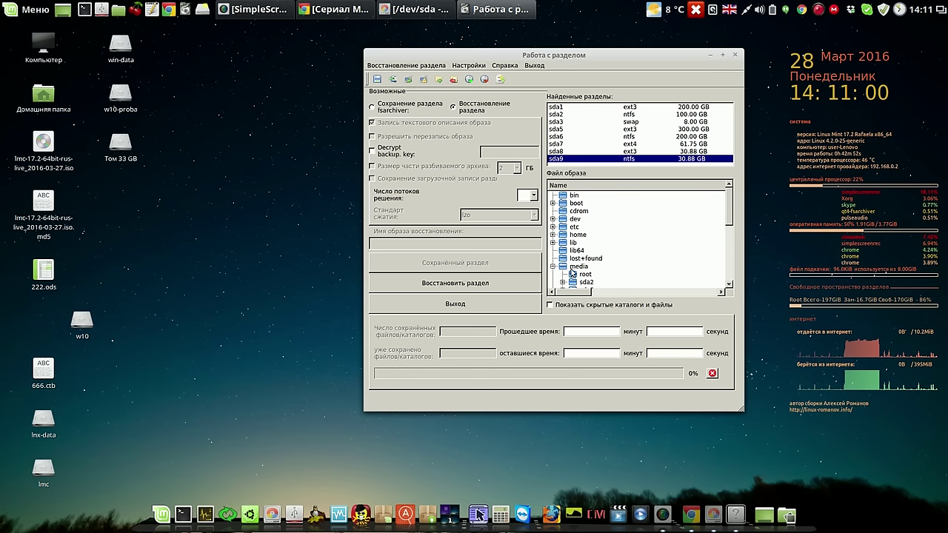
pyautogui.click(728, 263)
pyautogui.click(564, 196)
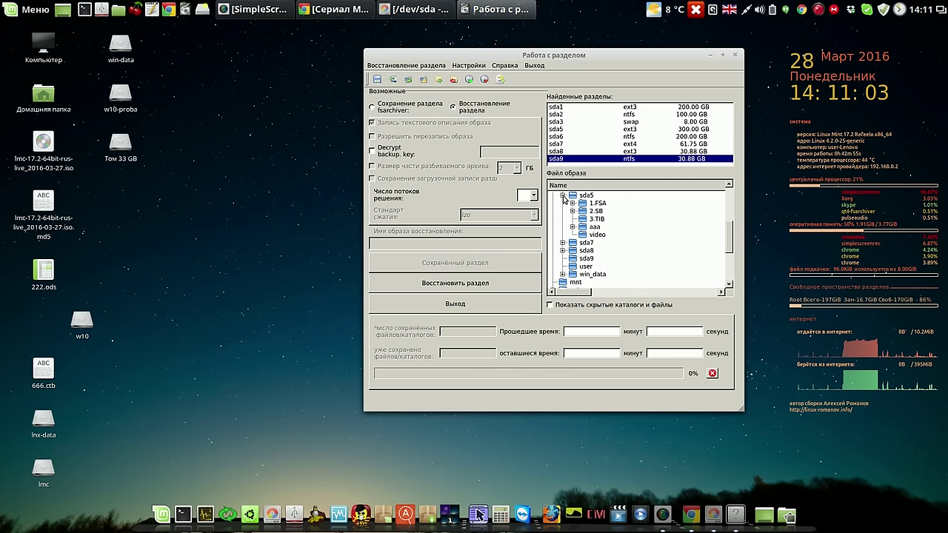
pyautogui.click(573, 204)
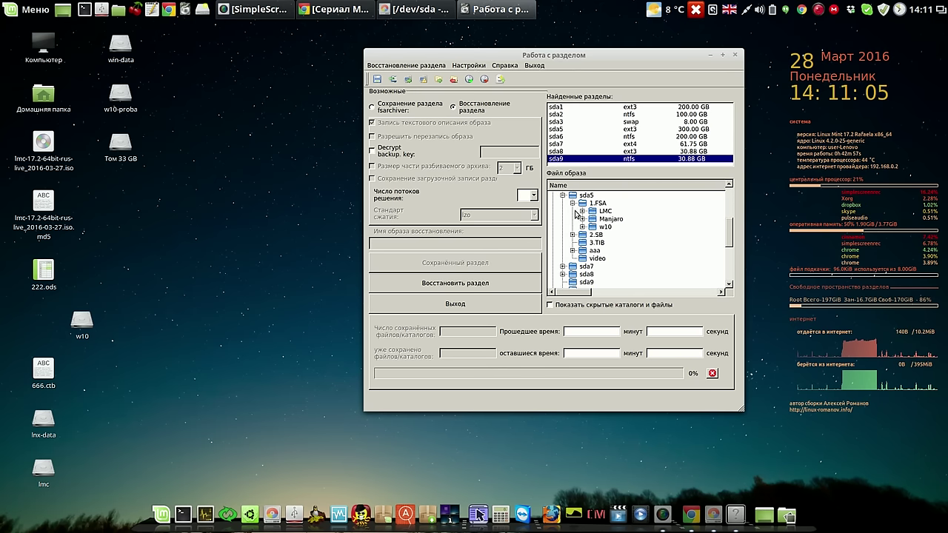
pyautogui.click(583, 227)
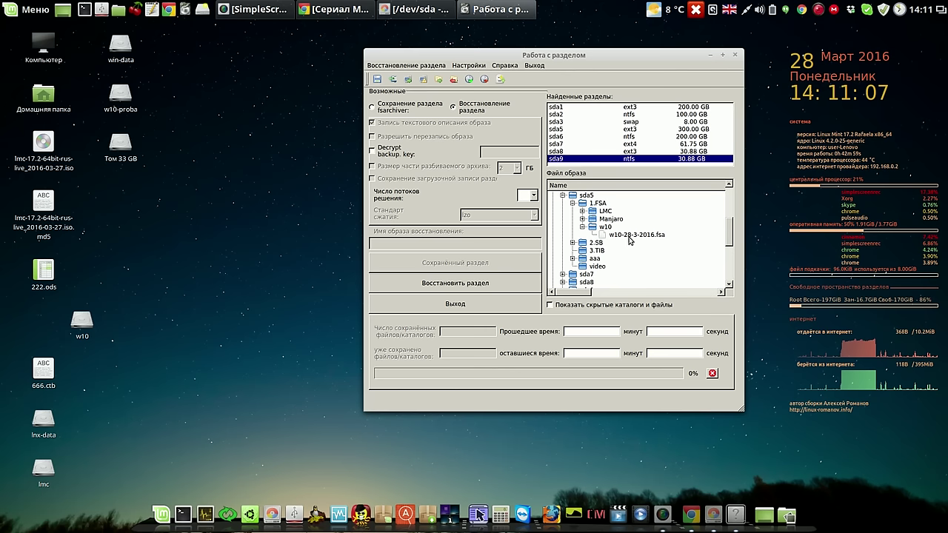
pyautogui.click(630, 235)
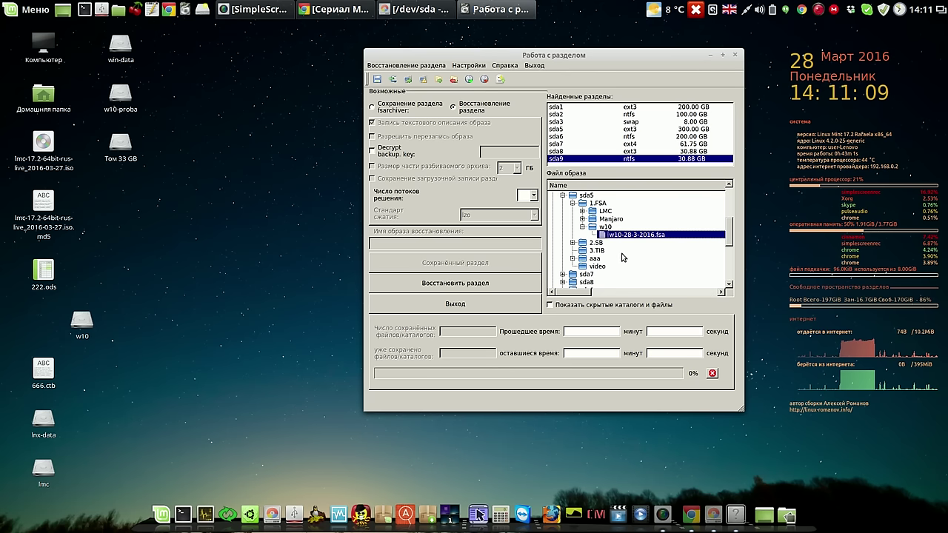
# Set the thread count to 12 and start the restore, agreeing to continue although sda9 differs from the saved sda2.
pyautogui.click(533, 196)
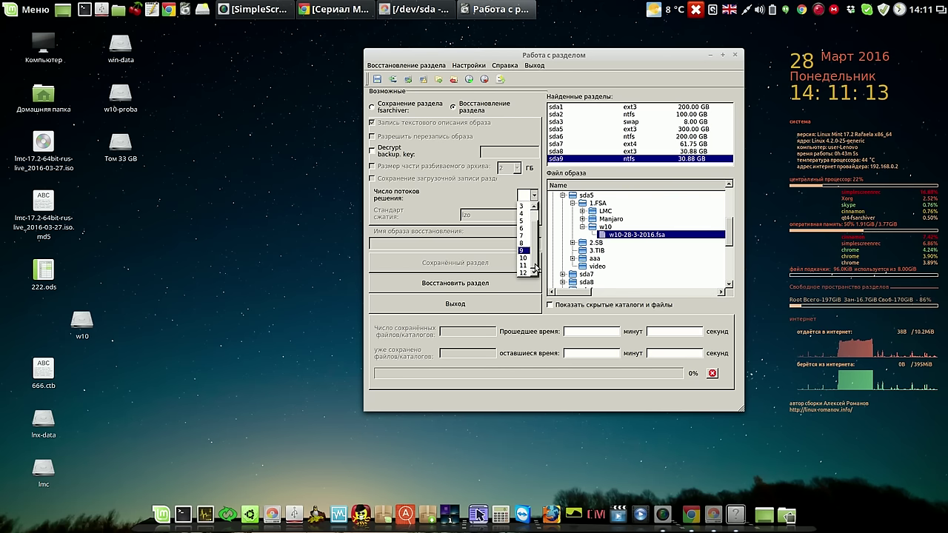
pyautogui.click(524, 274)
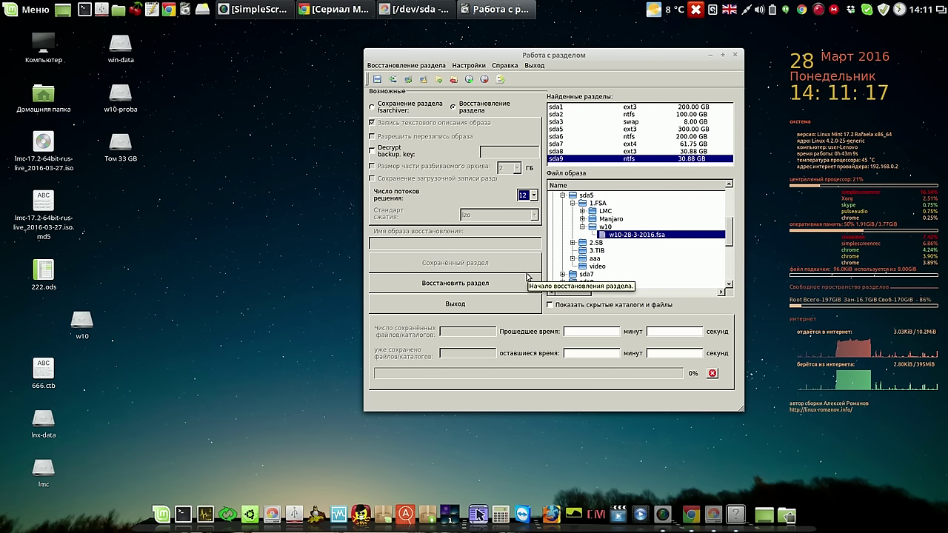
pyautogui.click(482, 288)
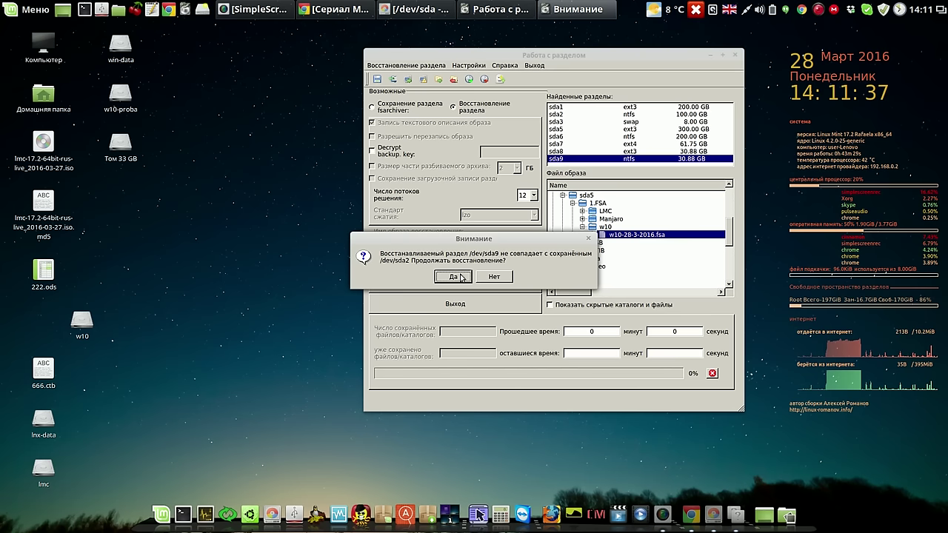
pyautogui.click(455, 276)
# Mark the mail notification as read, decline restoring the partition boot record (PBR), and move the restore window aside.
pyautogui.click(550, 360)
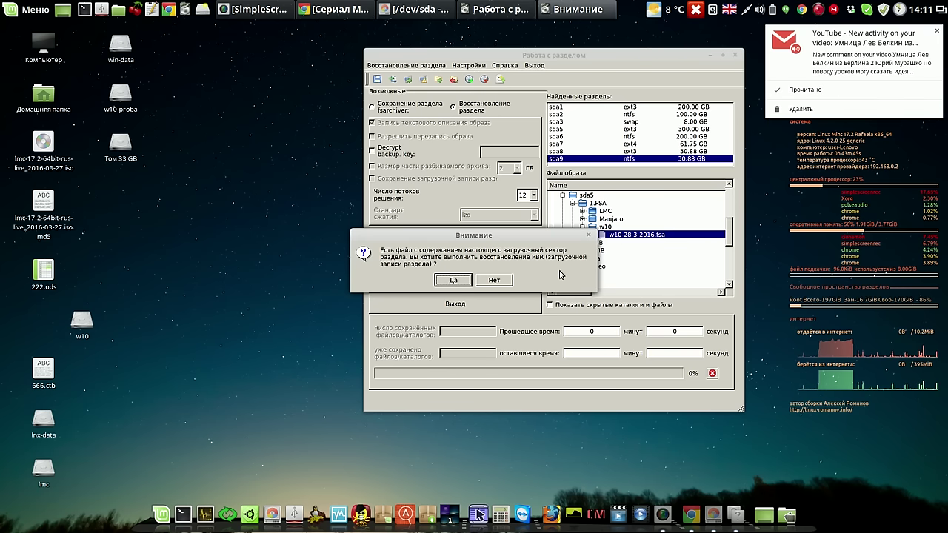
pyautogui.click(806, 90)
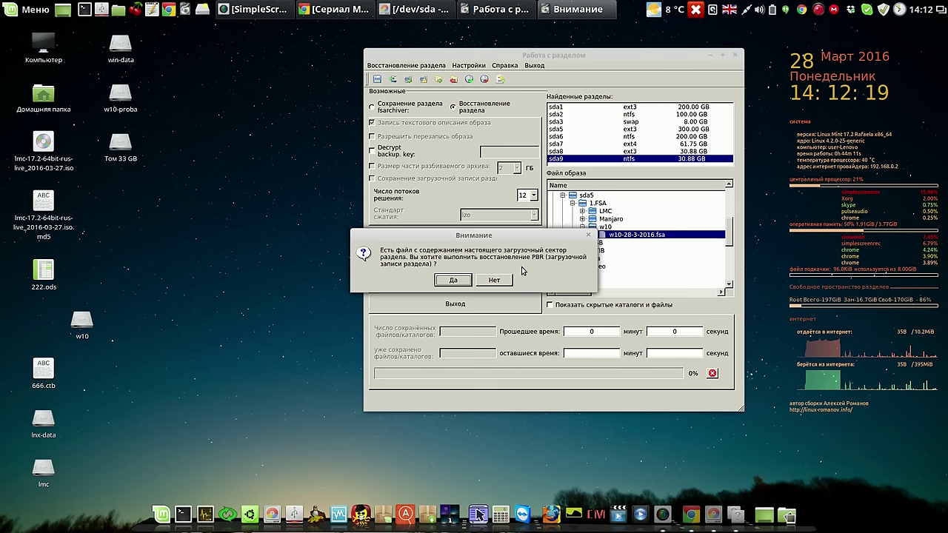
pyautogui.click(497, 281)
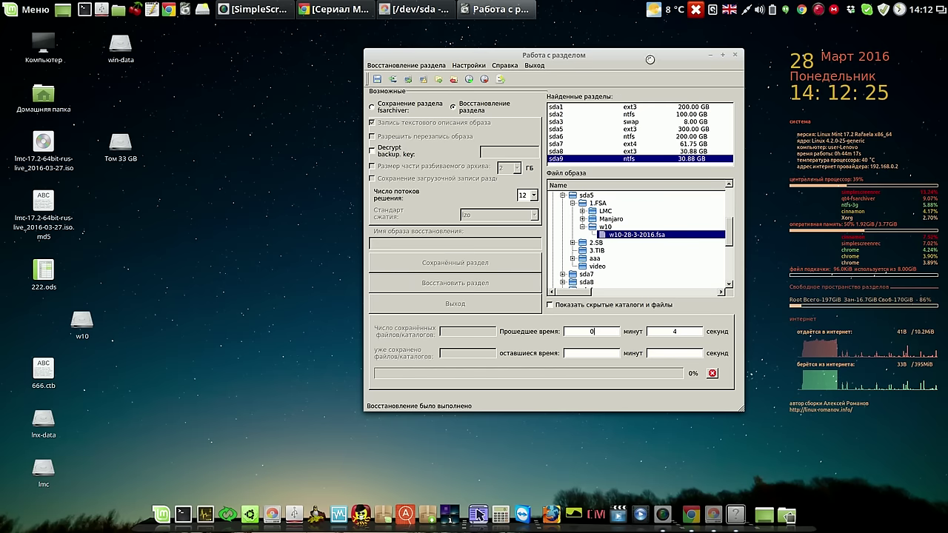
pyautogui.moveTo(657, 56); pyautogui.dragTo(684, 48)
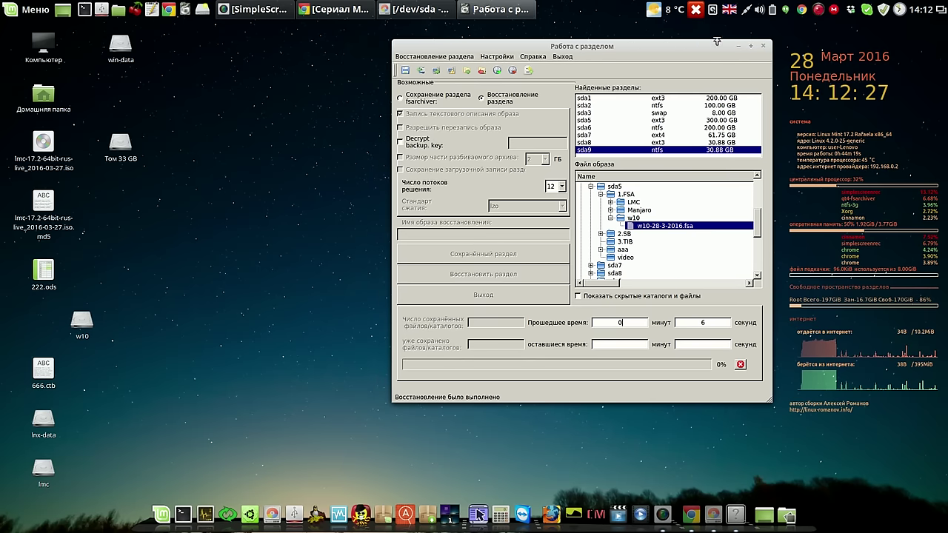
pyautogui.click(818, 10)
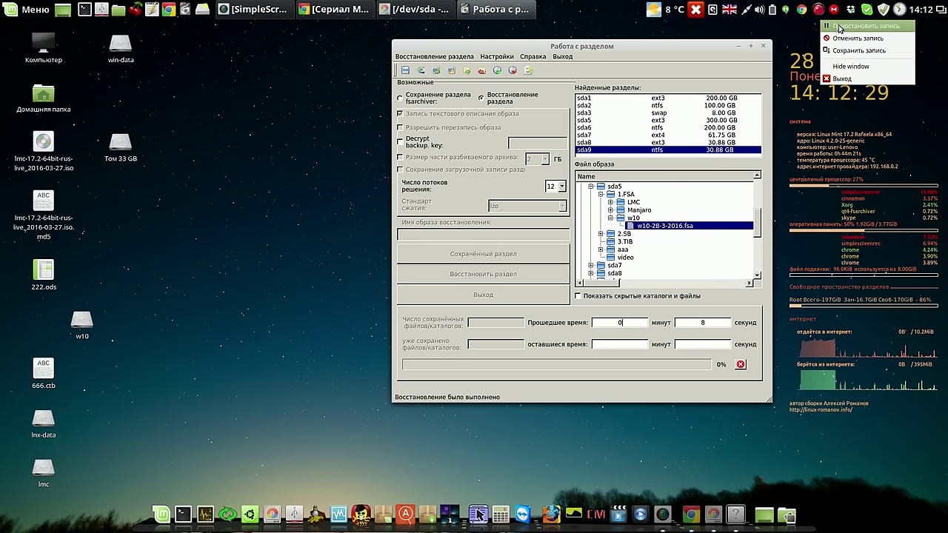
pyautogui.click(838, 26)
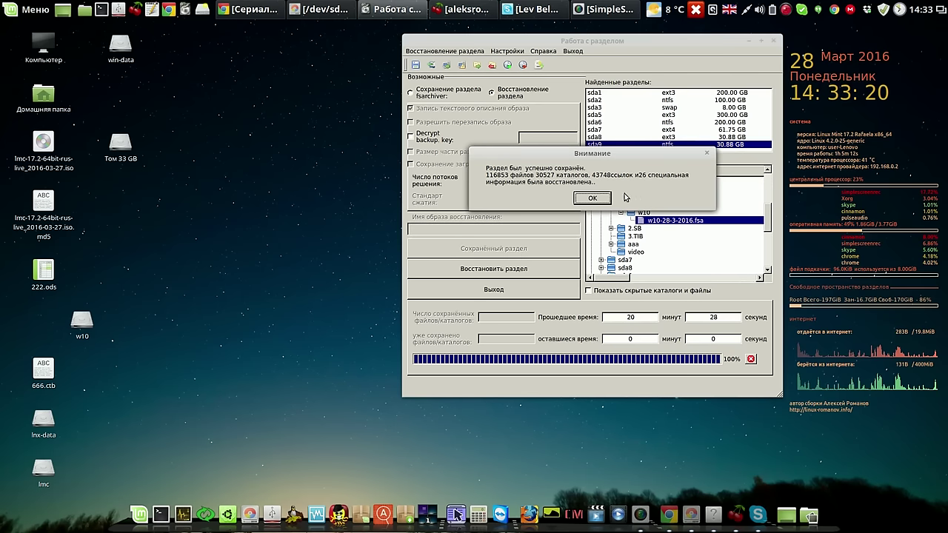
# Dismiss the restore completion message and exit qt4-fsarchiver.
pyautogui.click(594, 199)
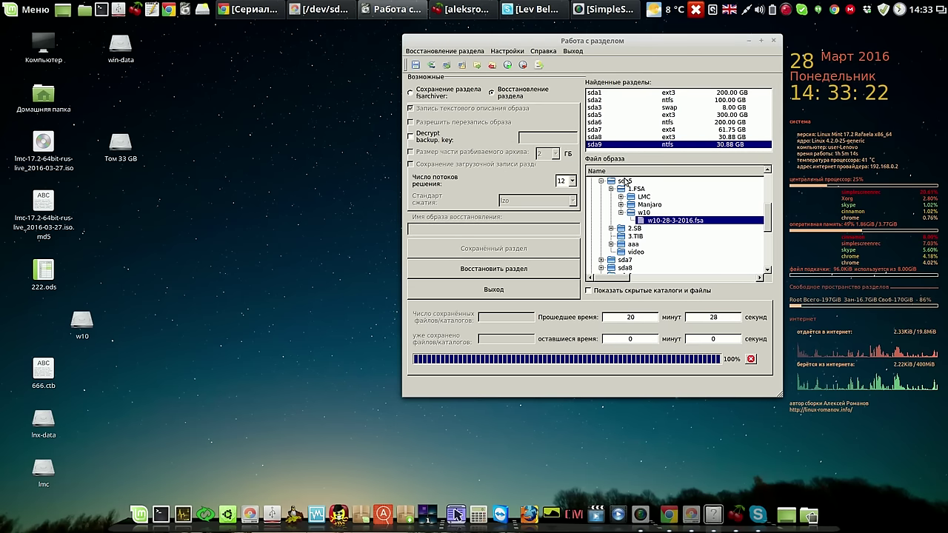
pyautogui.click(574, 51)
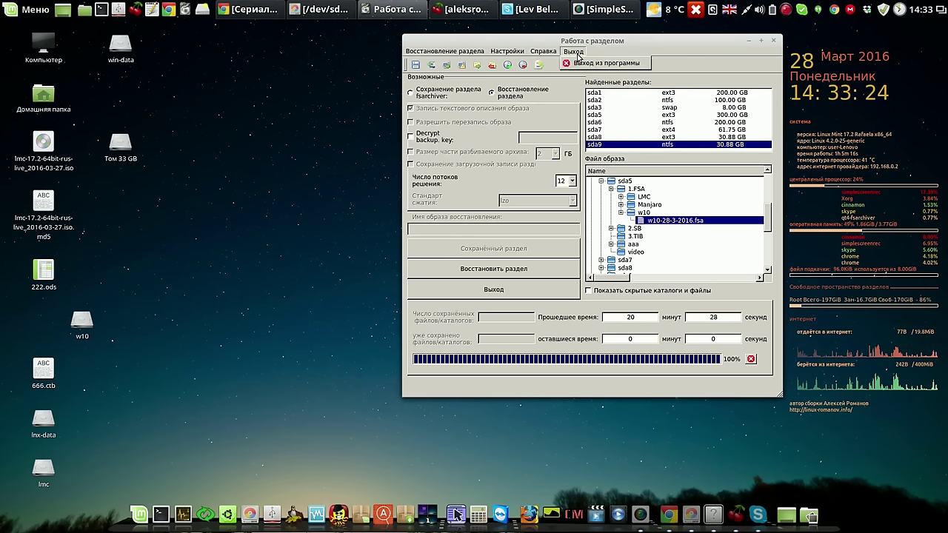
pyautogui.click(583, 64)
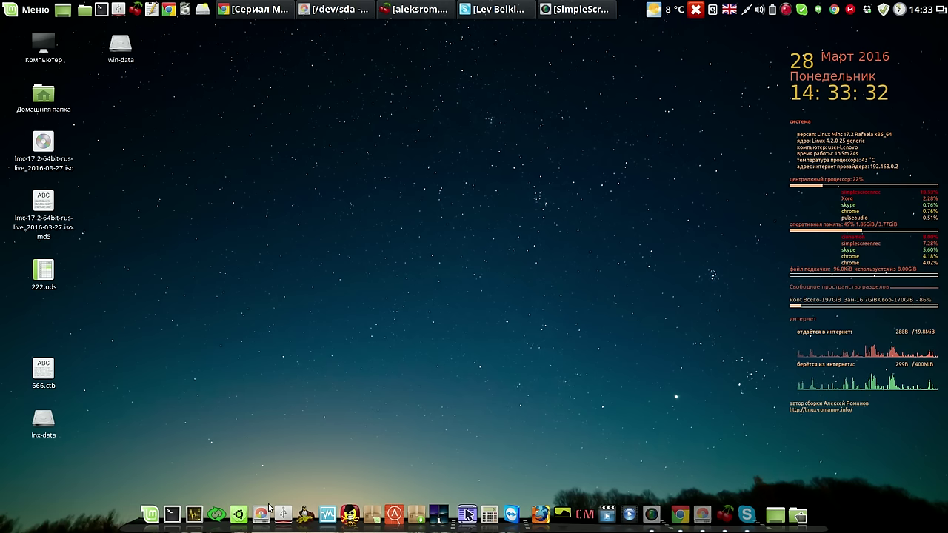
# Switch back to GParted and rescan the devices to examine the restored partition sda9, dismissing the mail notification.
pyautogui.click(330, 12)
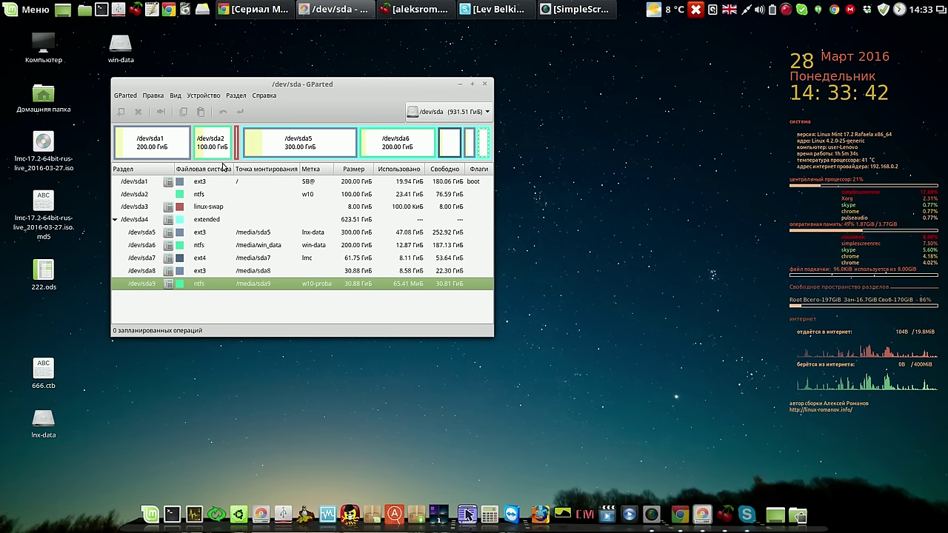
pyautogui.click(126, 97)
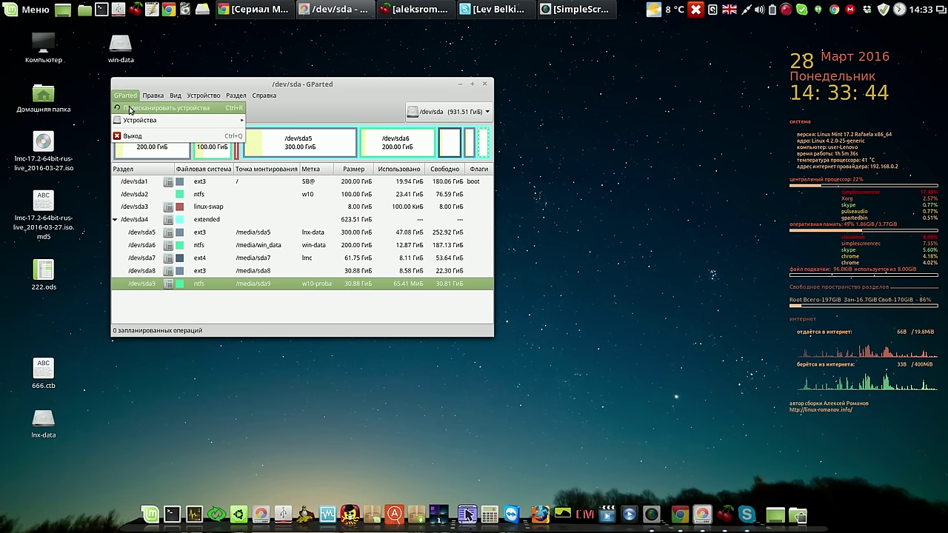
pyautogui.click(130, 108)
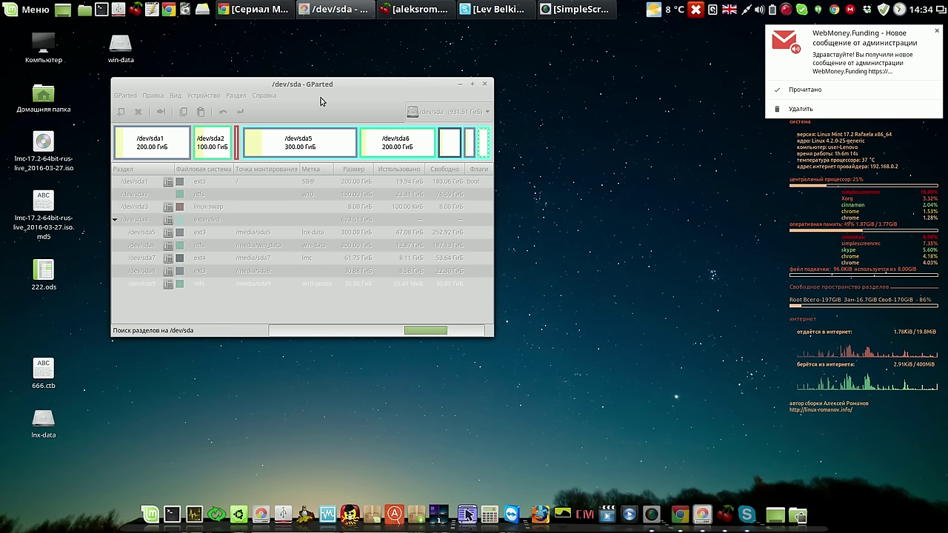
pyautogui.click(848, 69)
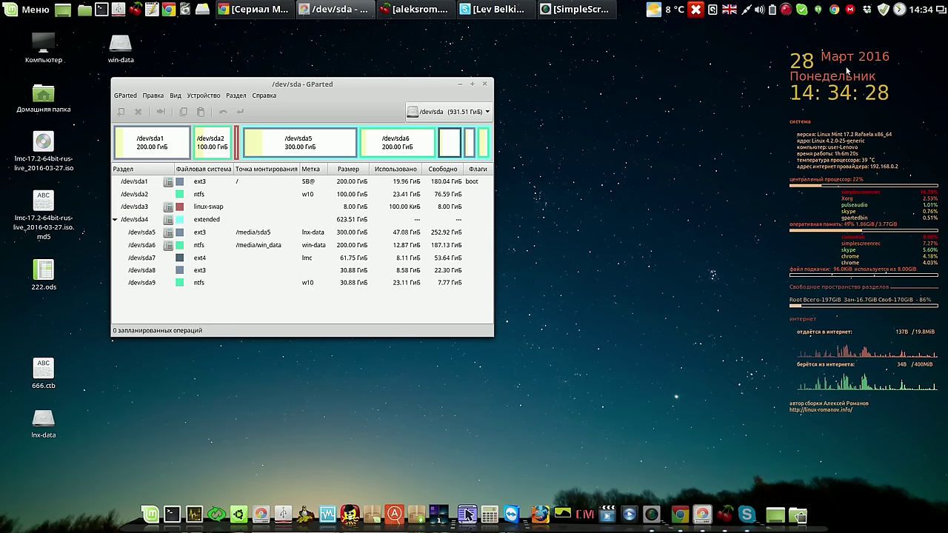
# Close GParted, start Super-Boot-Manager by entering the root password, and open Grub Customizer in BURG mode.
pyautogui.click(486, 86)
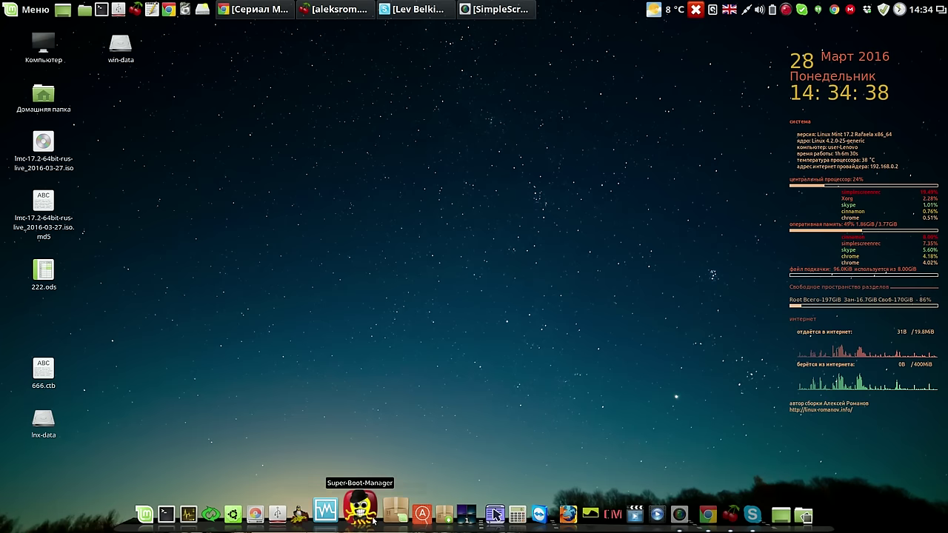
pyautogui.click(365, 519)
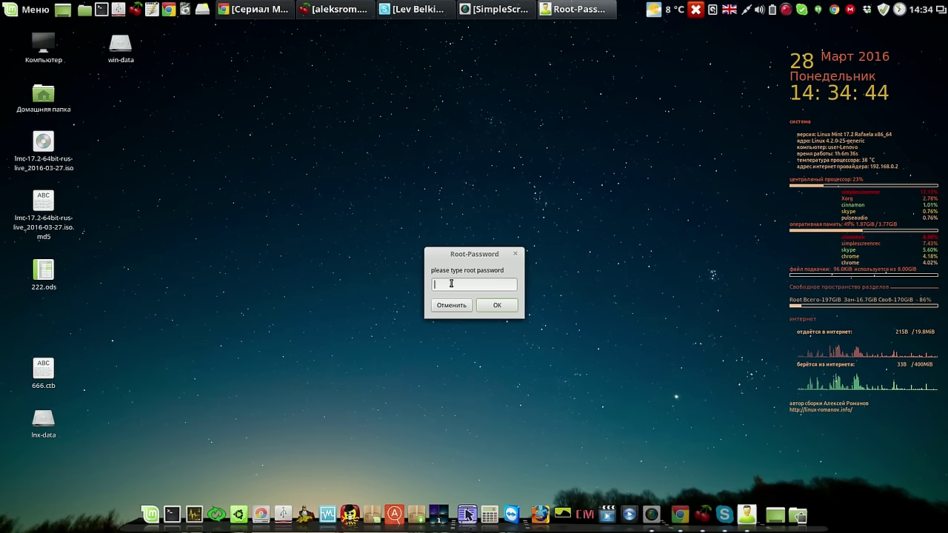
pyautogui.write('••••')
pyautogui.click(496, 305)
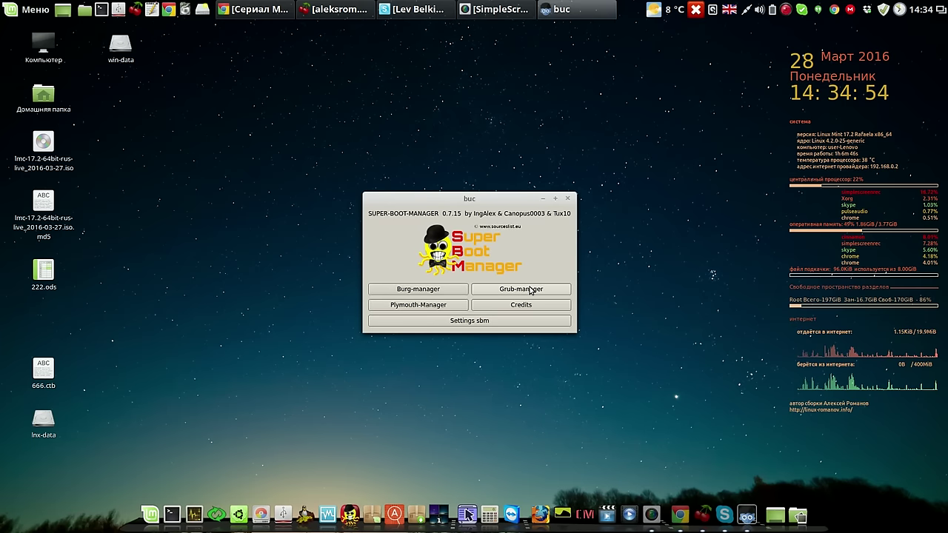
pyautogui.click(530, 289)
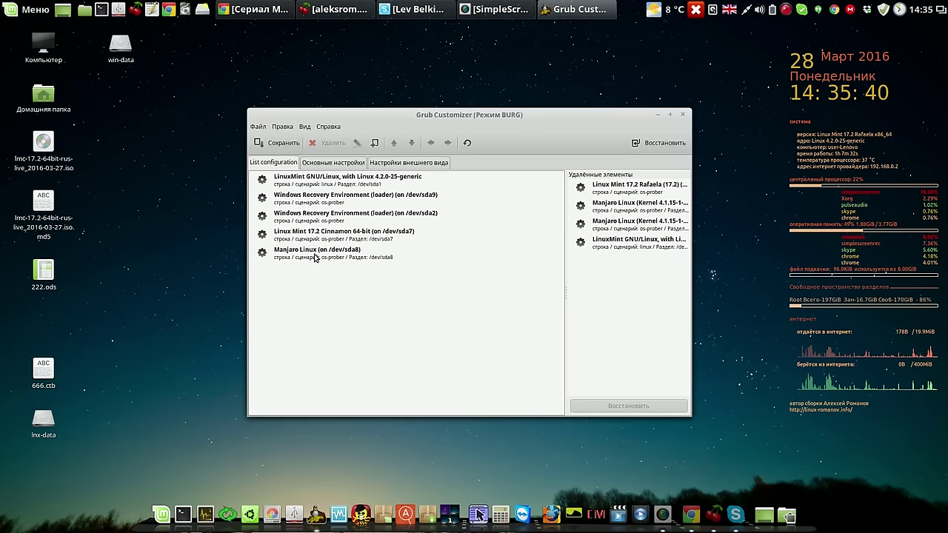
# Move the Windows Recovery Environment entry on /dev/sda9 to the end of the boot list.
pyautogui.click(348, 198)
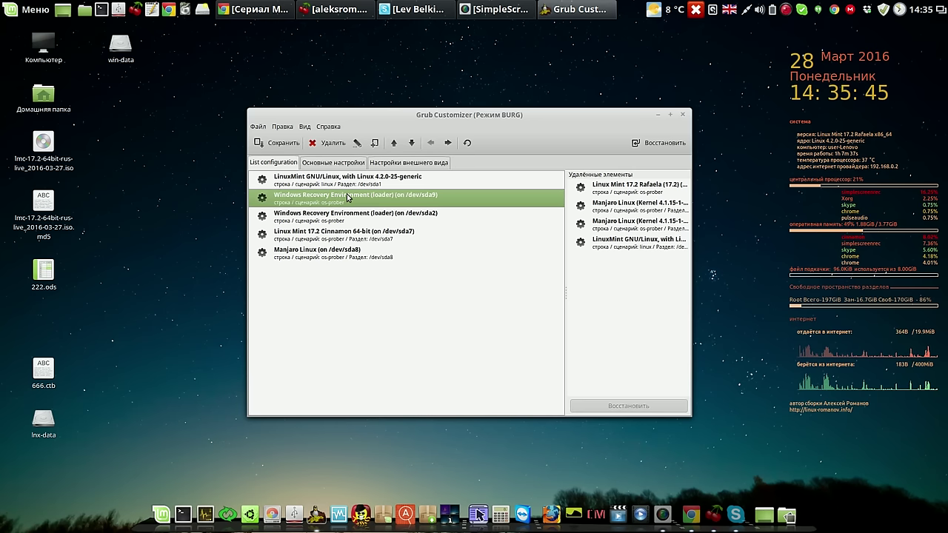
pyautogui.click(323, 217)
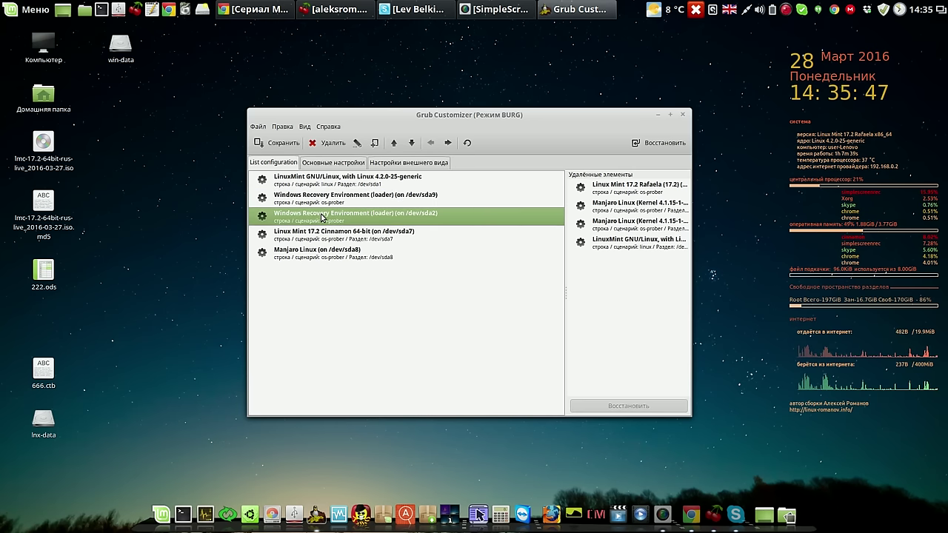
pyautogui.click(334, 197)
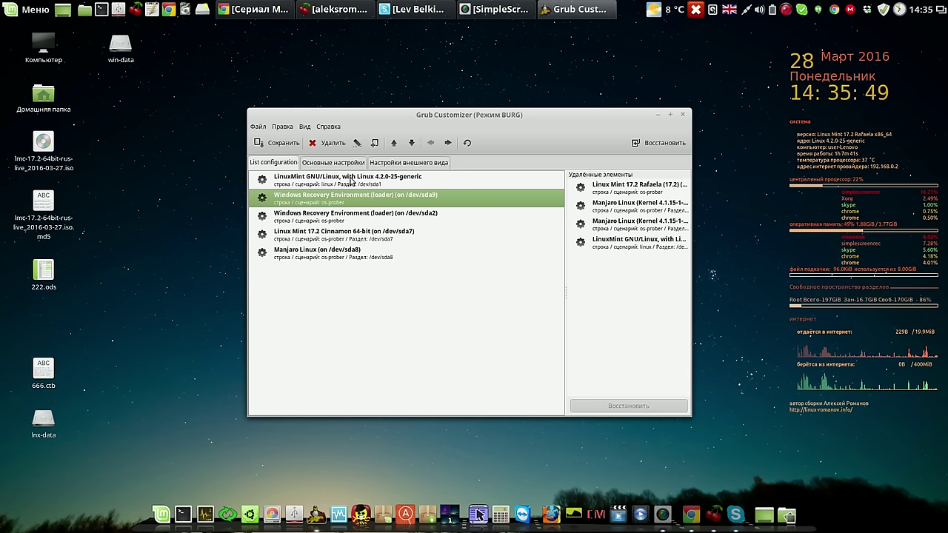
pyautogui.click(412, 145)
pyautogui.click(412, 143)
pyautogui.click(412, 144)
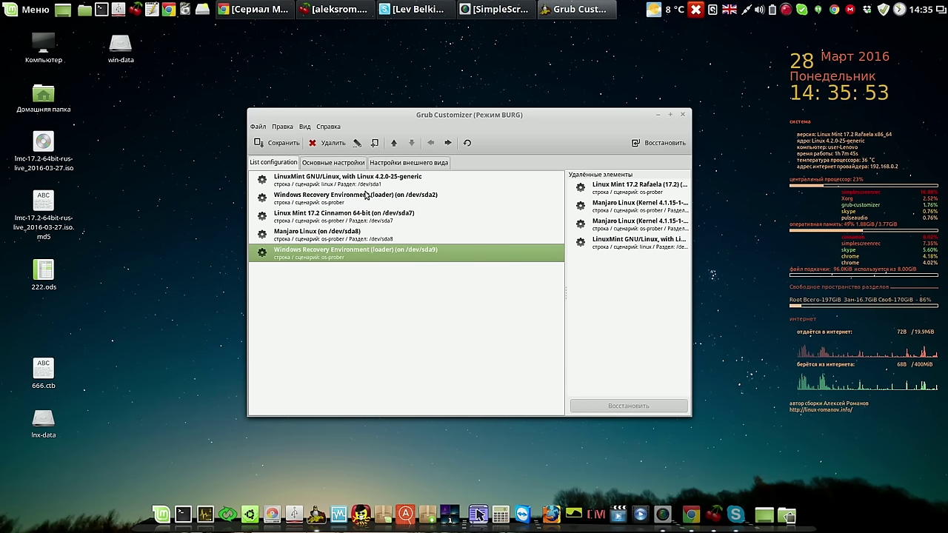
# Move the Windows Recovery Environment entry on /dev/sda2 below Manjaro Linux, directly above the sda9 entry.
pyautogui.click(362, 198)
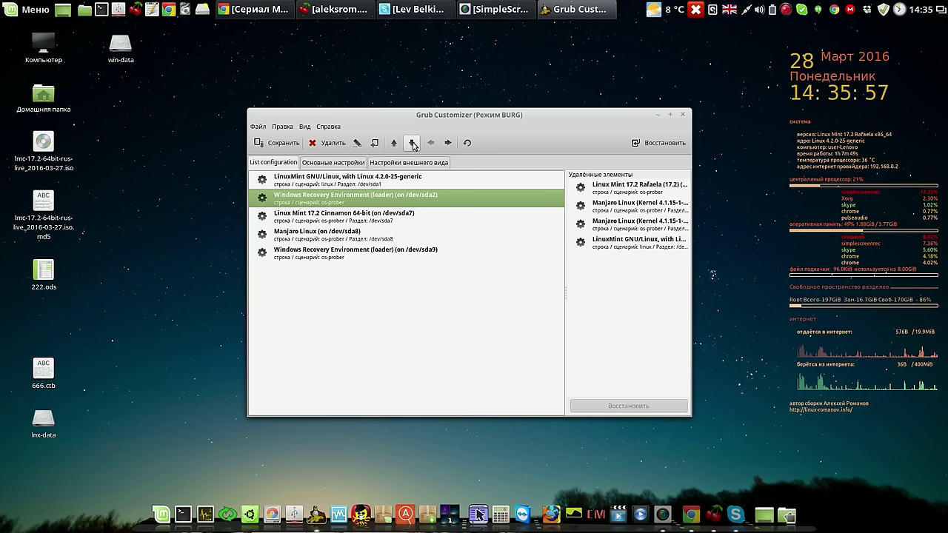
pyautogui.click(412, 143)
pyautogui.click(412, 143)
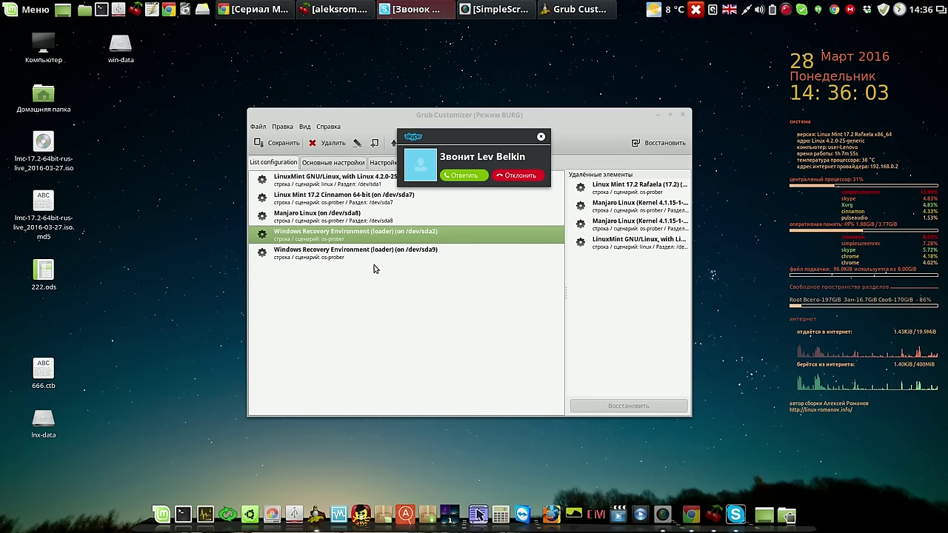
# Accept the incoming Skype call and save the reordered boot list in Grub Customizer.
pyautogui.click(465, 176)
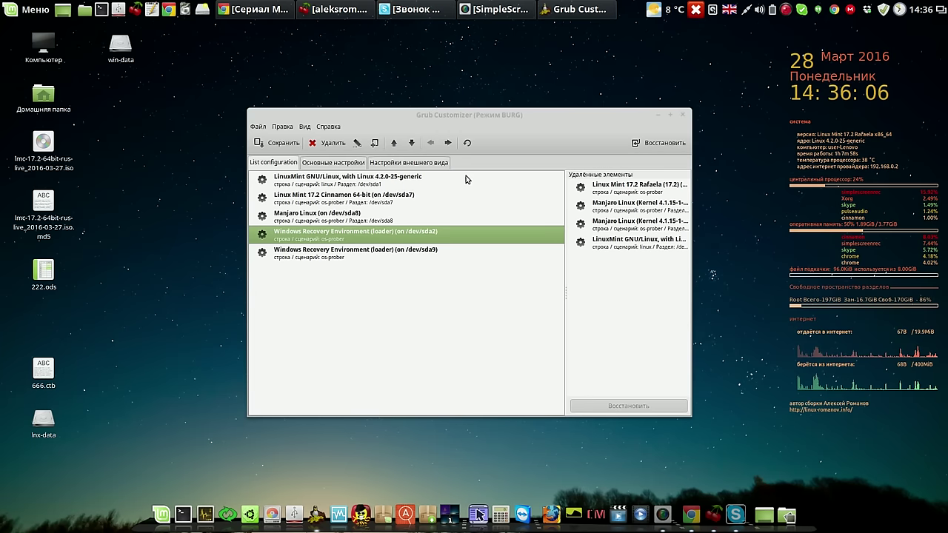
pyautogui.click(278, 145)
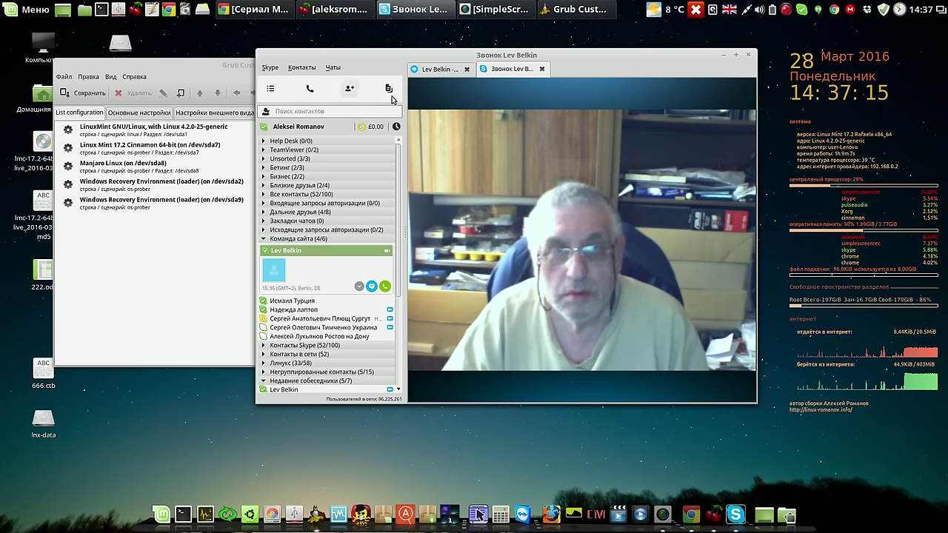
# Save the boot list again and arrange a narrower, taller Grub Customizer window beside the Skype call window.
pyautogui.moveTo(620, 66)
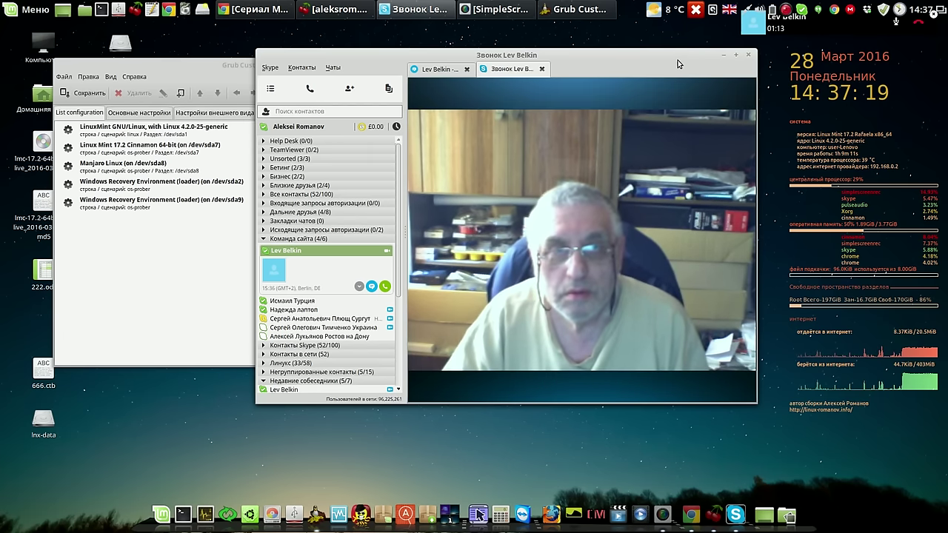
pyautogui.moveTo(678, 64); pyautogui.dragTo(834, 63)
pyautogui.moveTo(362, 68); pyautogui.dragTo(321, 68)
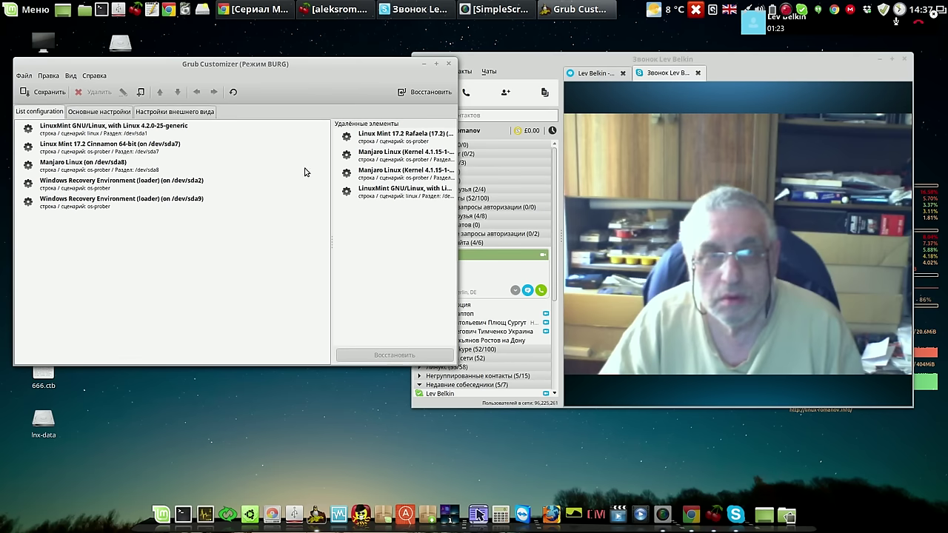
pyautogui.click(45, 94)
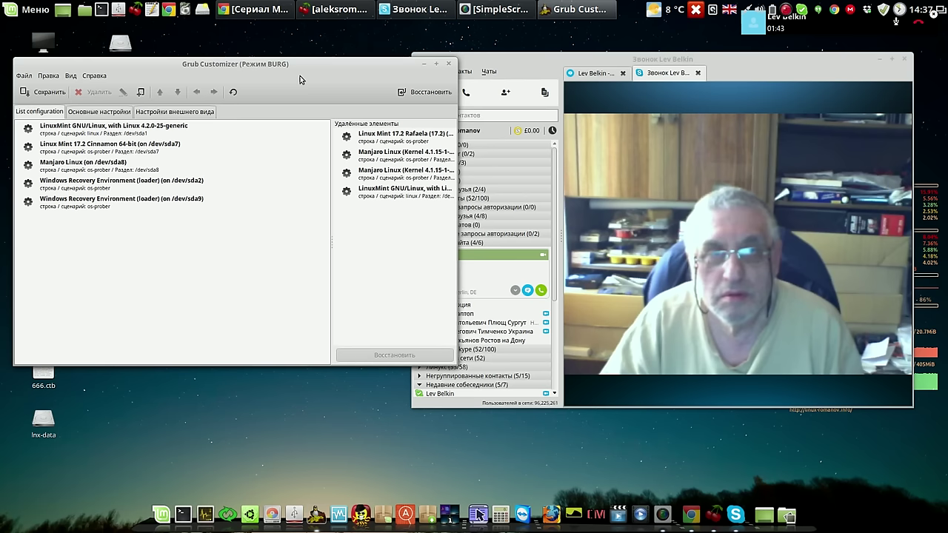
pyautogui.moveTo(307, 66); pyautogui.dragTo(301, 40)
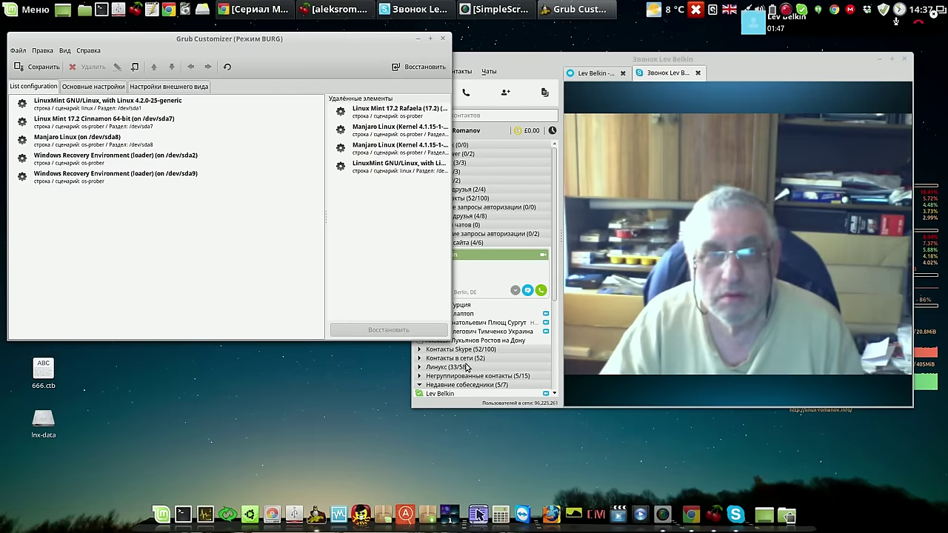
pyautogui.moveTo(450, 341); pyautogui.dragTo(409, 372)
pyautogui.moveTo(352, 43); pyautogui.dragTo(350, 65)
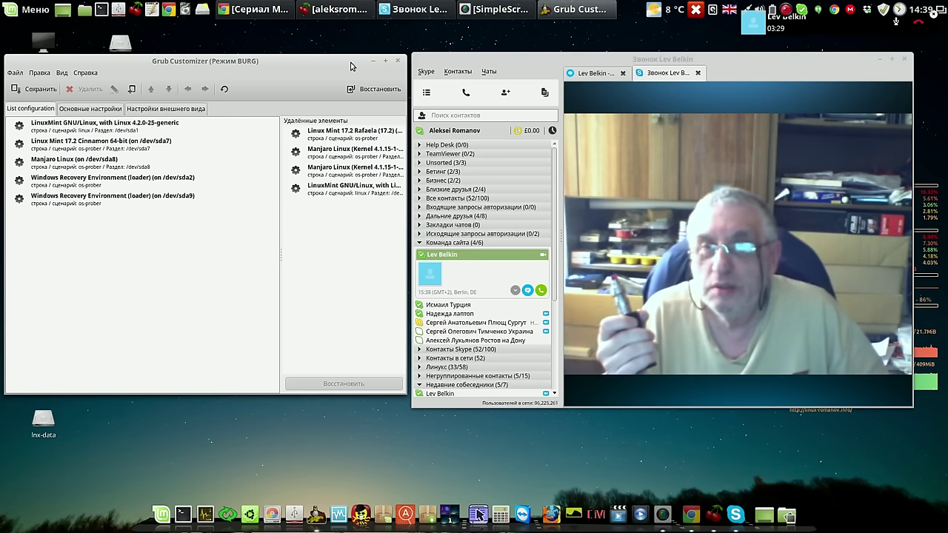
pyautogui.click(186, 10)
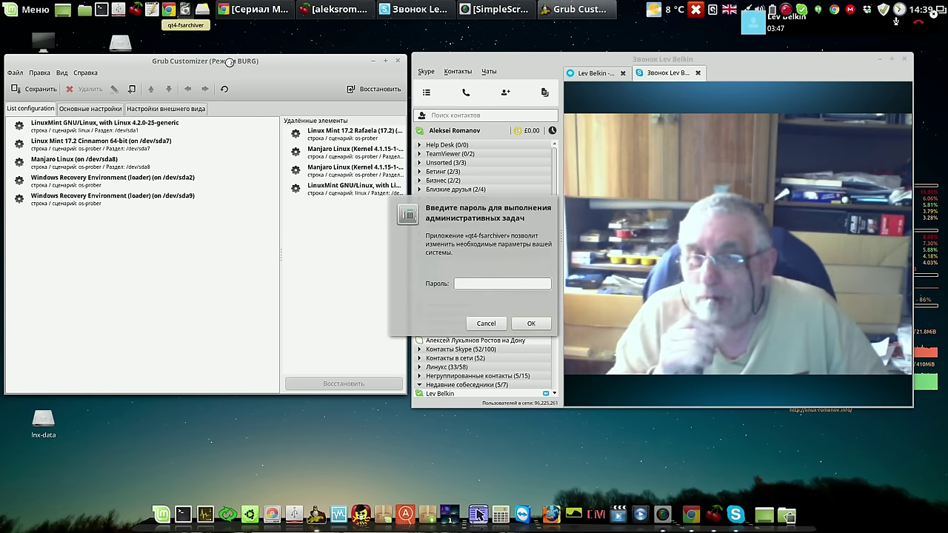
pyautogui.click(496, 325)
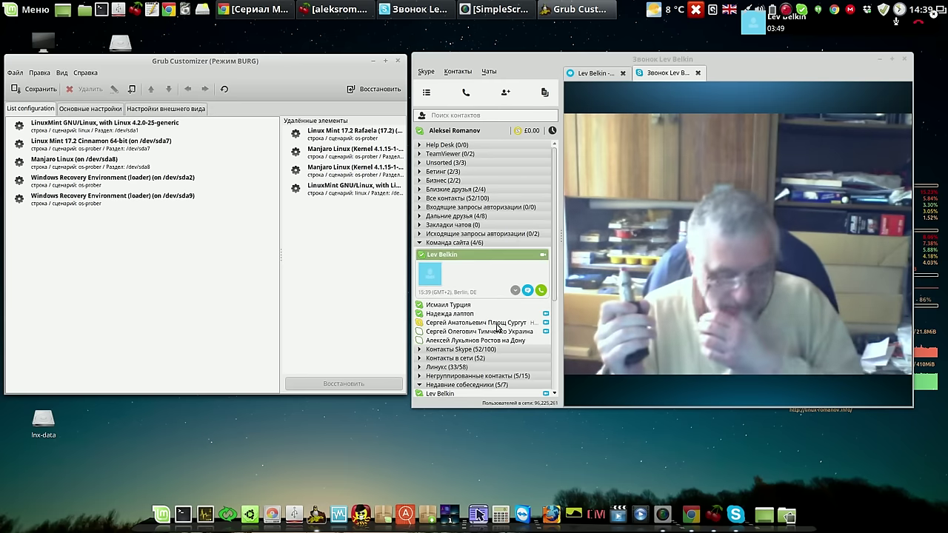
pyautogui.click(803, 69)
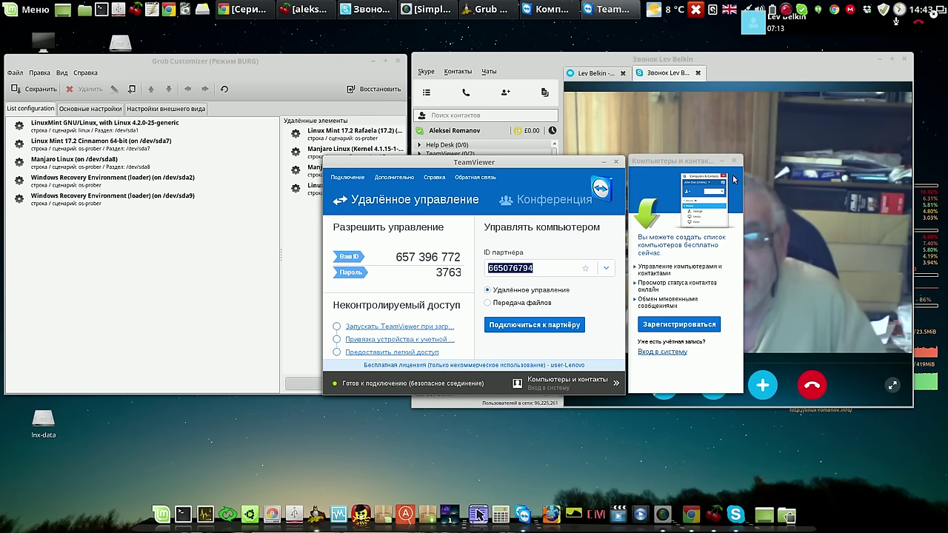
# Close TeamViewer's computers and contacts window and move its main window up over the gap between Grub Customizer and Skype.
pyautogui.click(733, 160)
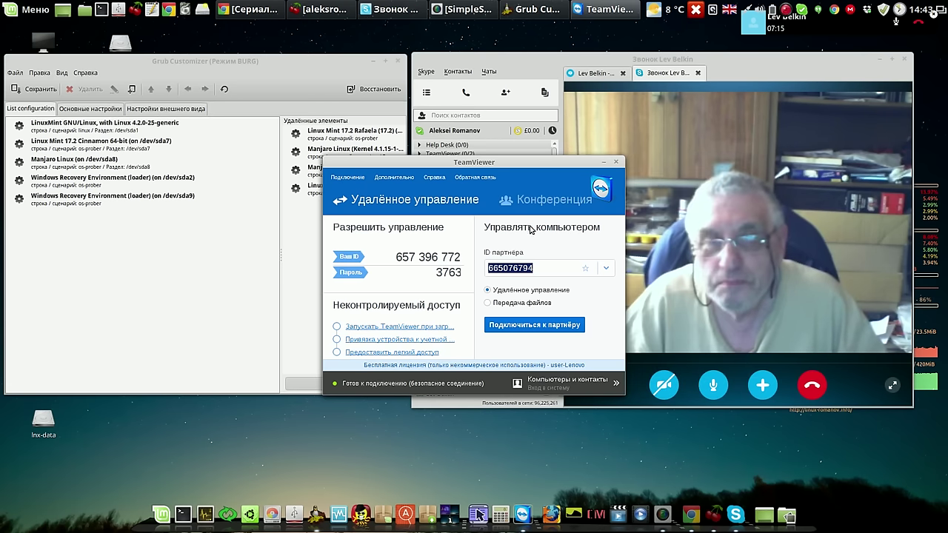
pyautogui.click(537, 268)
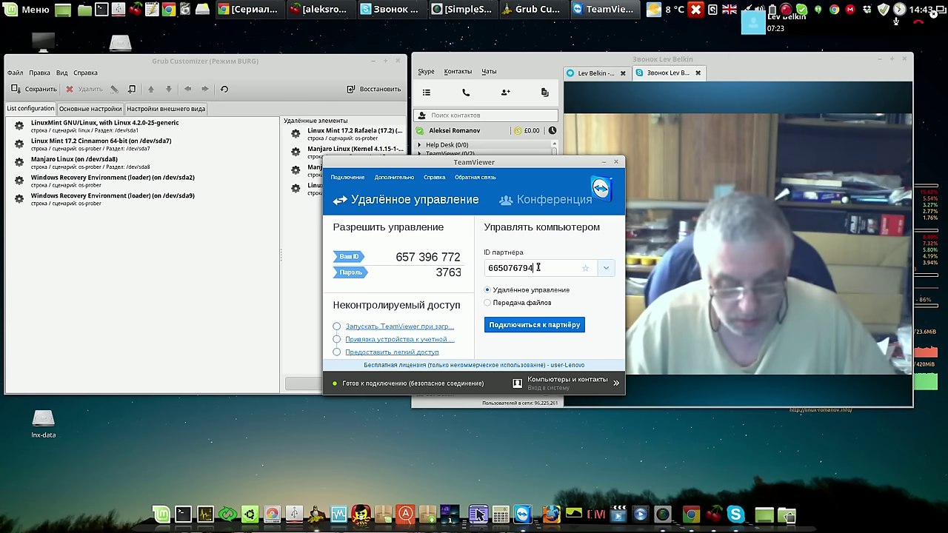
pyautogui.moveTo(529, 159); pyautogui.dragTo(494, 117)
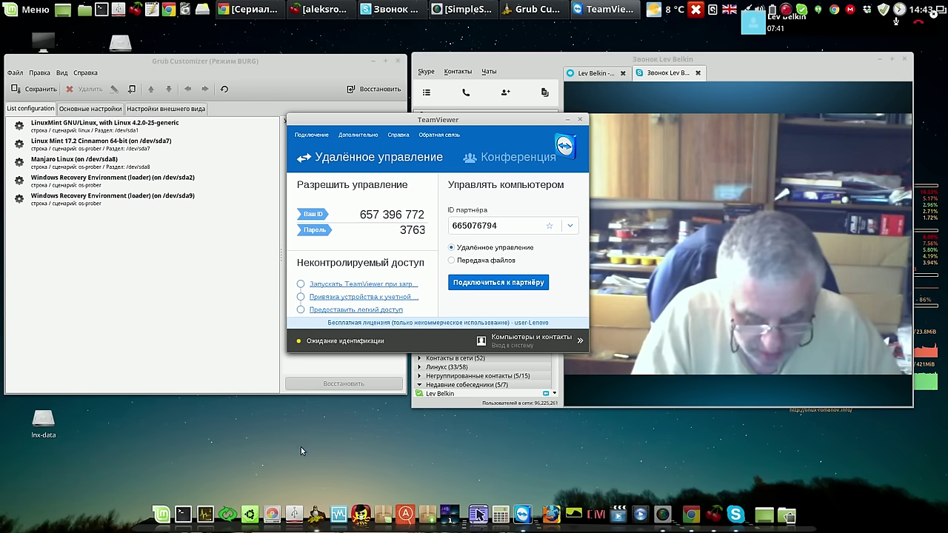
# Start GParted by entering the administrator password and move its window up, clear of the video call.
pyautogui.click(272, 511)
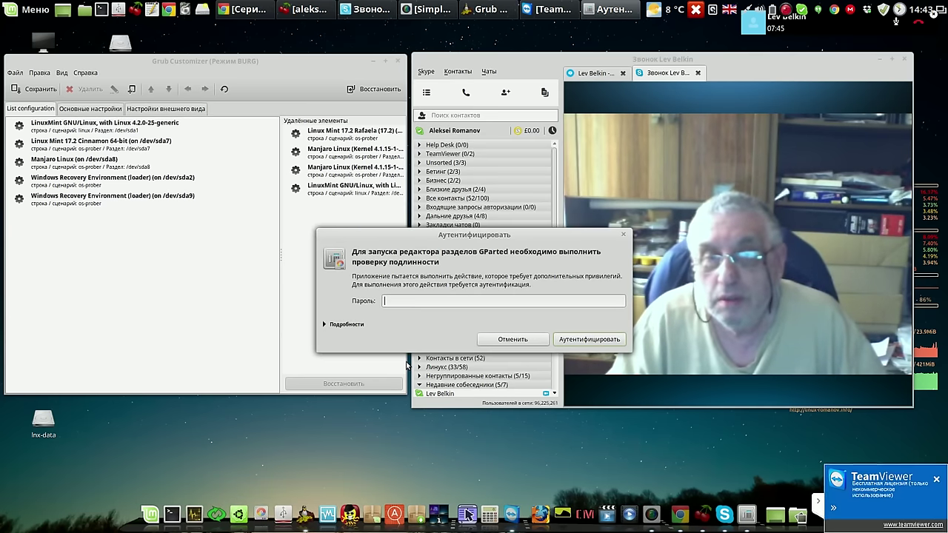
pyautogui.write('****')
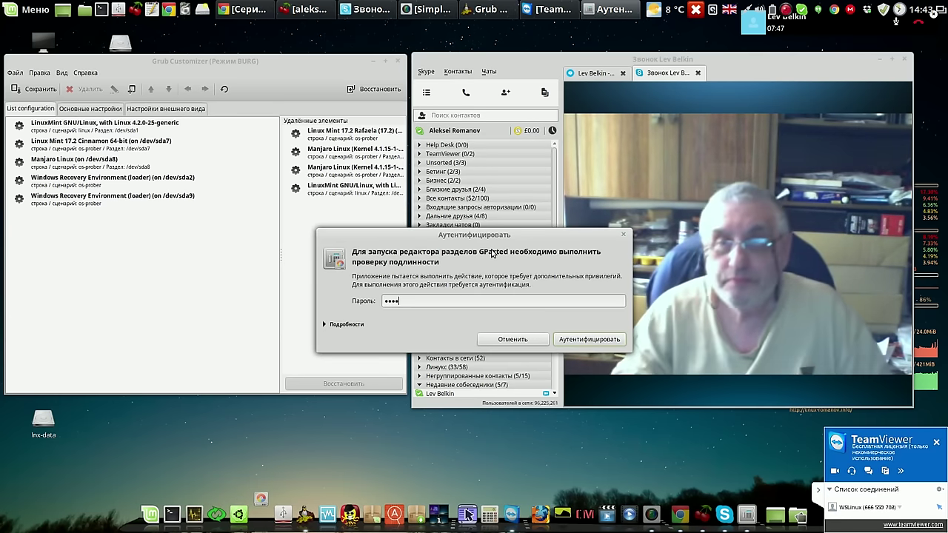
pyautogui.press('Return')
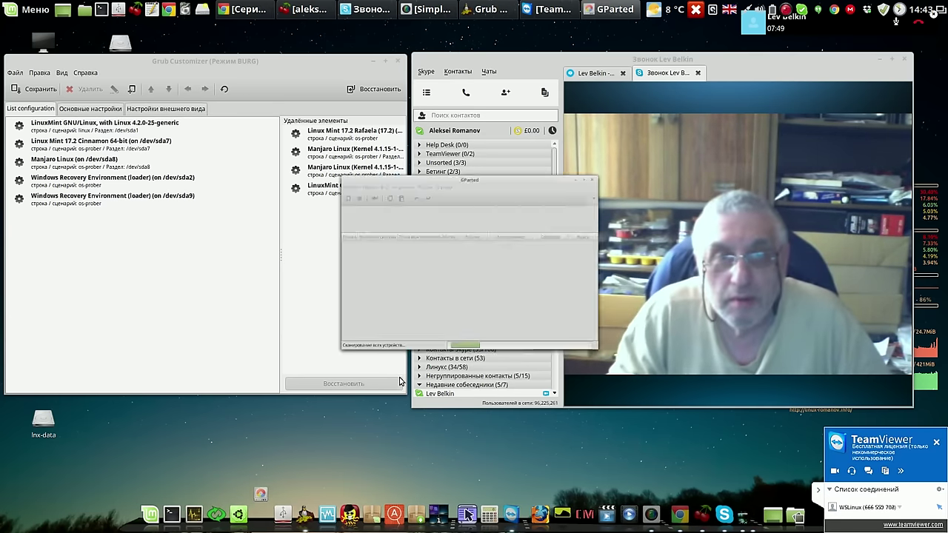
pyautogui.moveTo(523, 139); pyautogui.dragTo(394, 60)
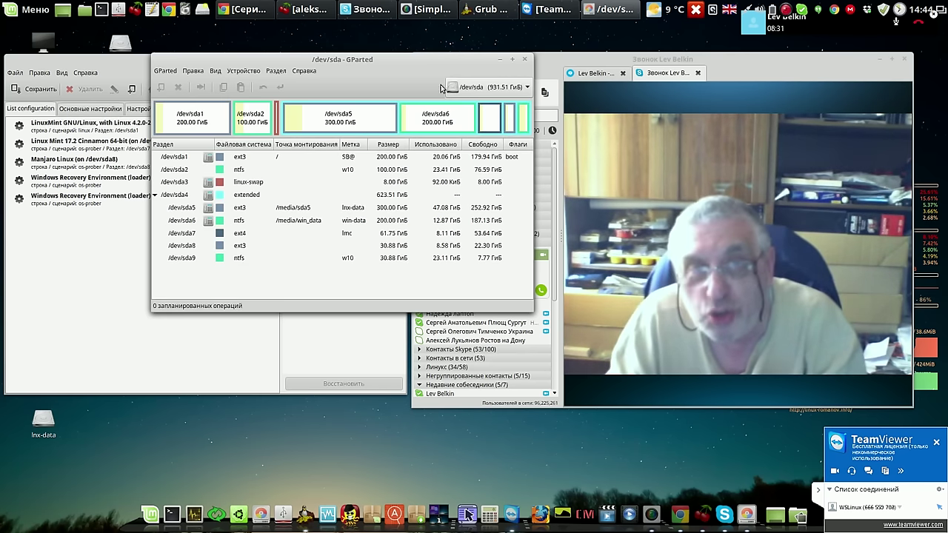
# Examine partitions sda1, sda2 and sda9 in GParted, then minimize it.
pyautogui.click(399, 160)
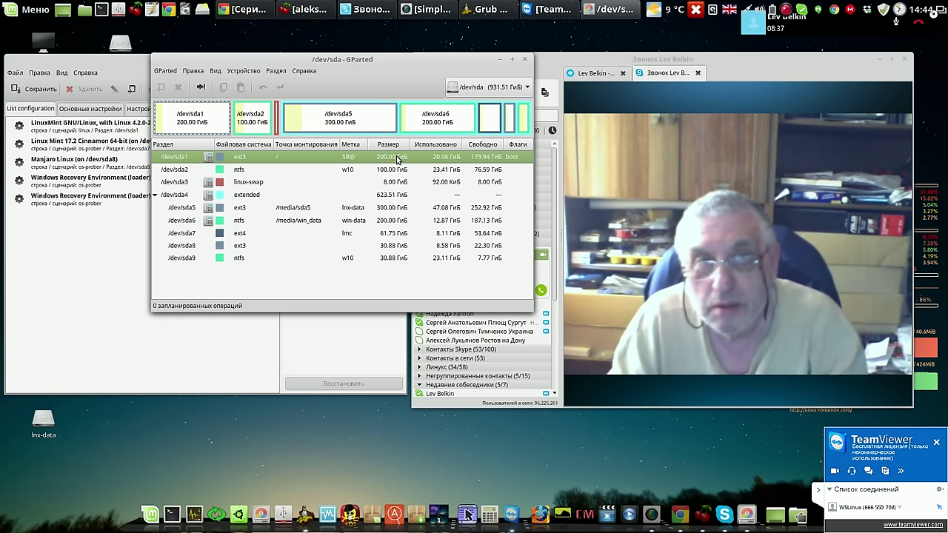
pyautogui.click(373, 174)
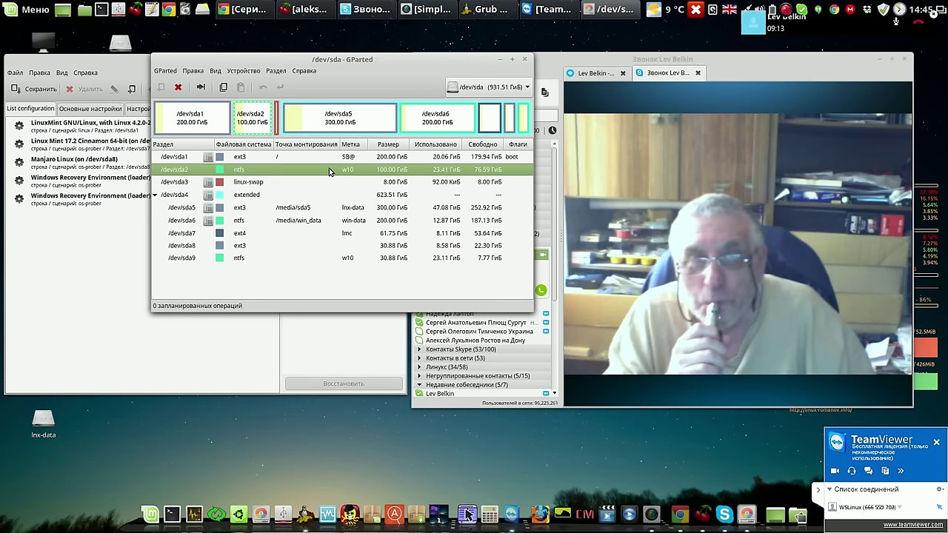
pyautogui.click(188, 259)
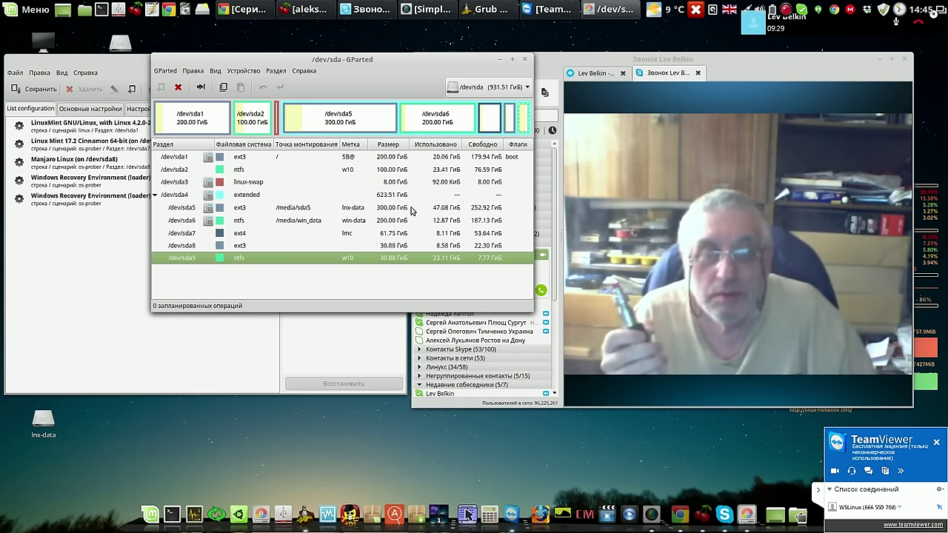
pyautogui.click(501, 61)
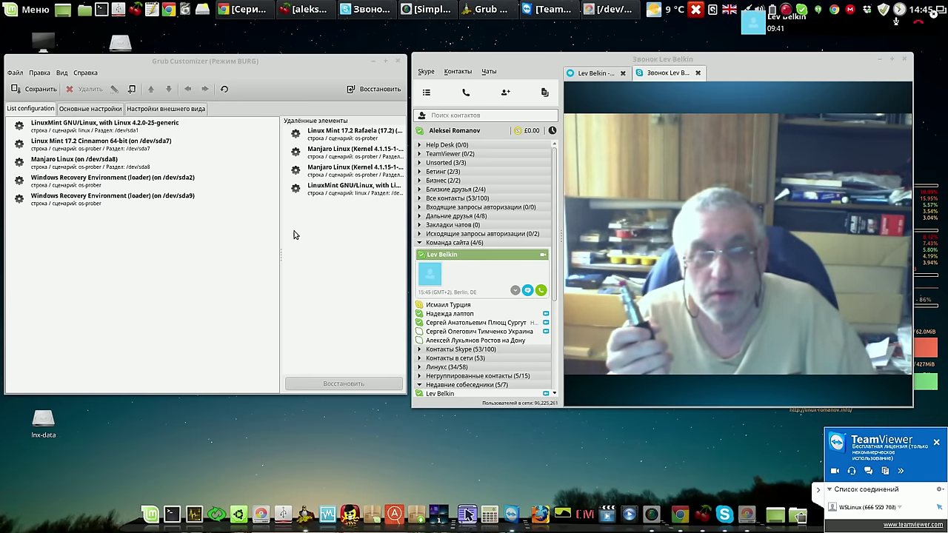
# Move Grub Customizer clear of the desktop icons and review each boot entry, from LinuxMint on sda1 to Windows on sda9.
pyautogui.moveTo(327, 59); pyautogui.dragTo(454, 58)
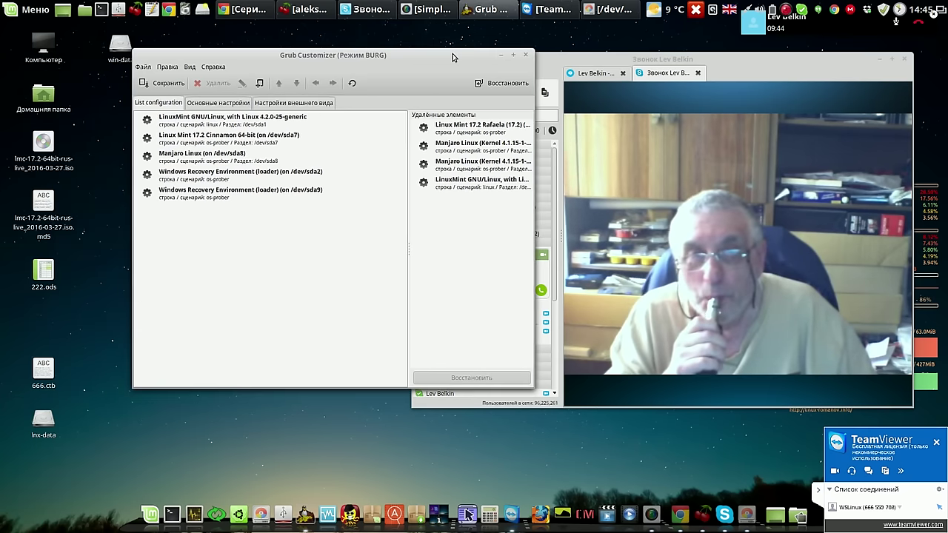
pyautogui.click(214, 197)
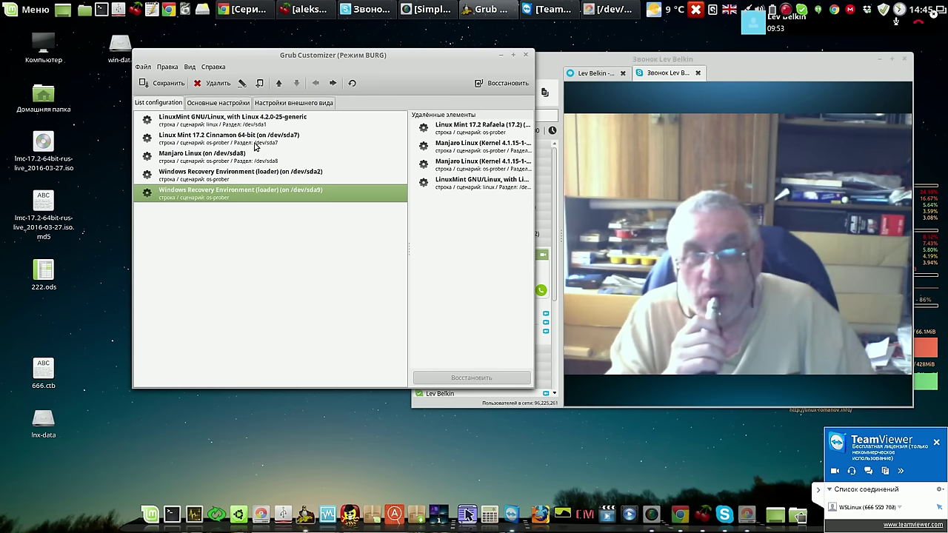
pyautogui.click(285, 120)
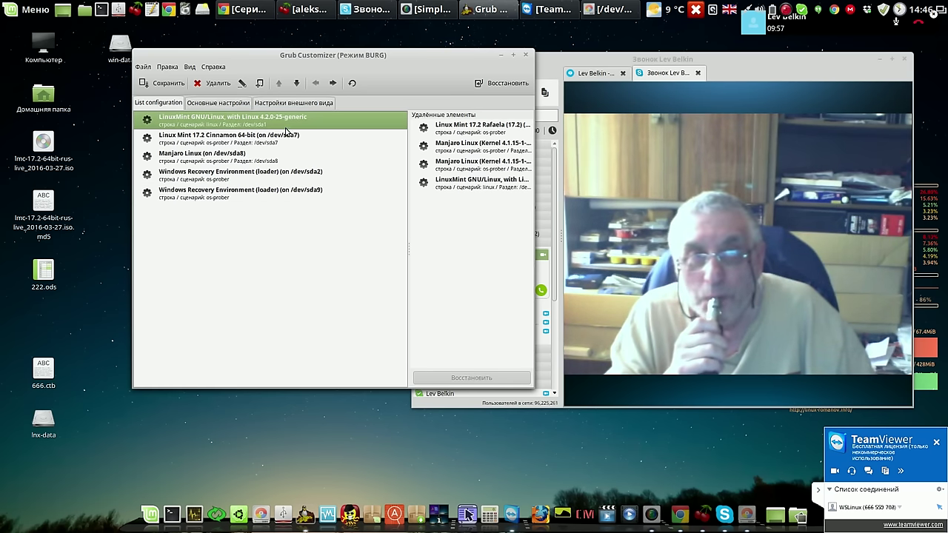
pyautogui.click(285, 139)
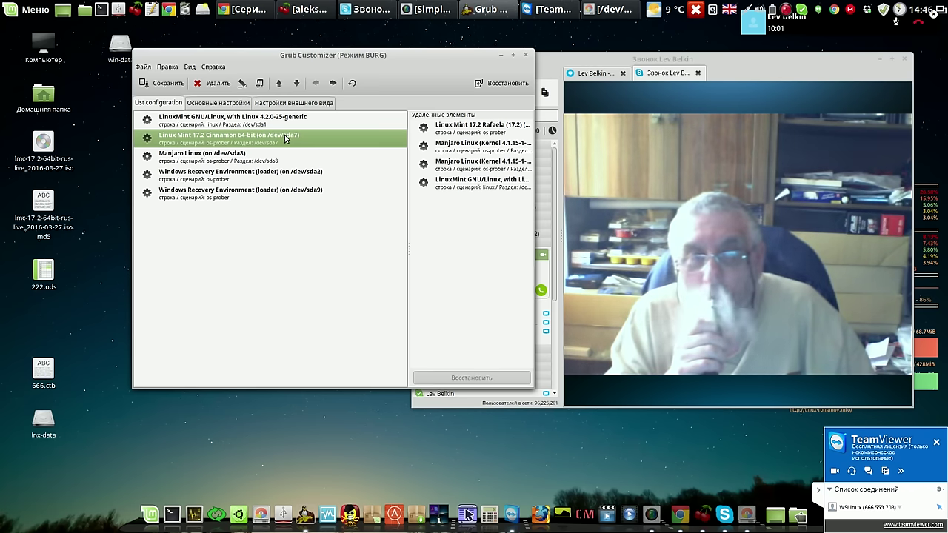
pyautogui.click(245, 158)
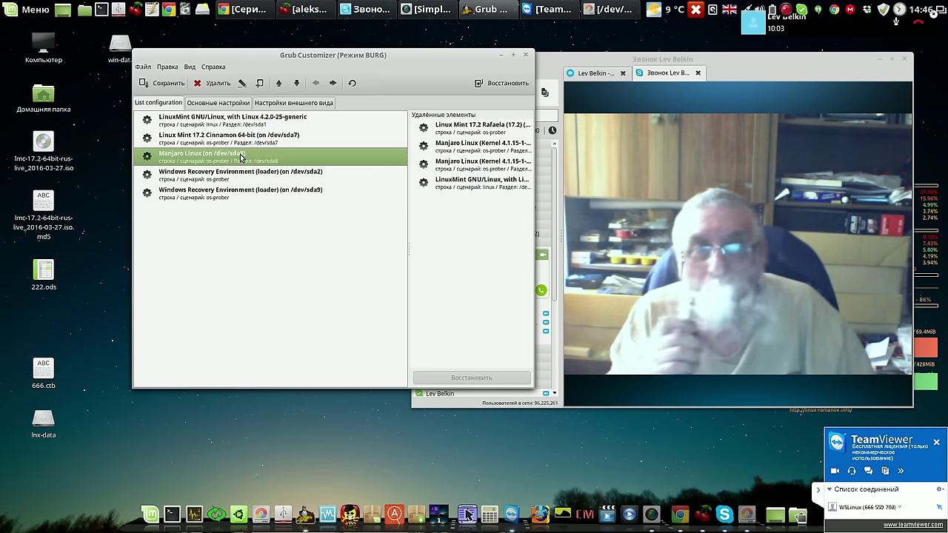
pyautogui.click(355, 178)
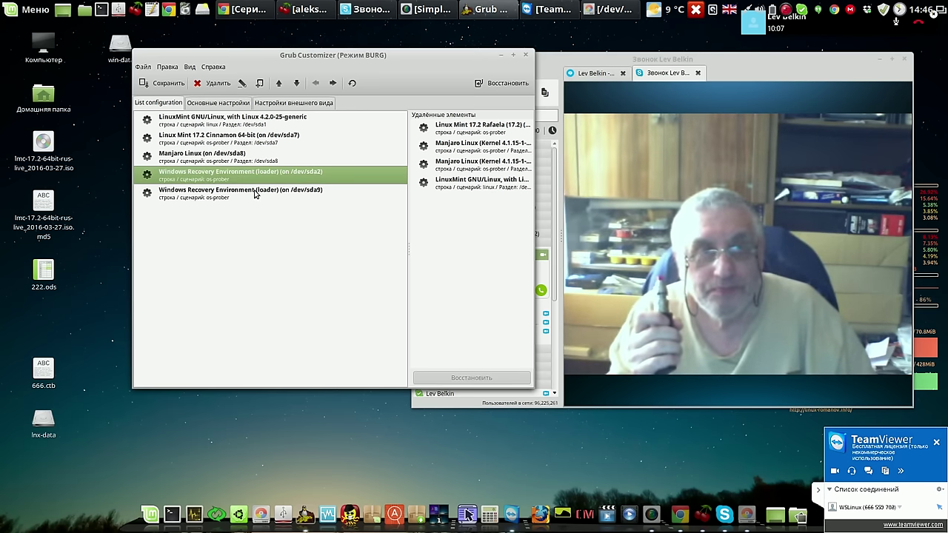
pyautogui.click(254, 194)
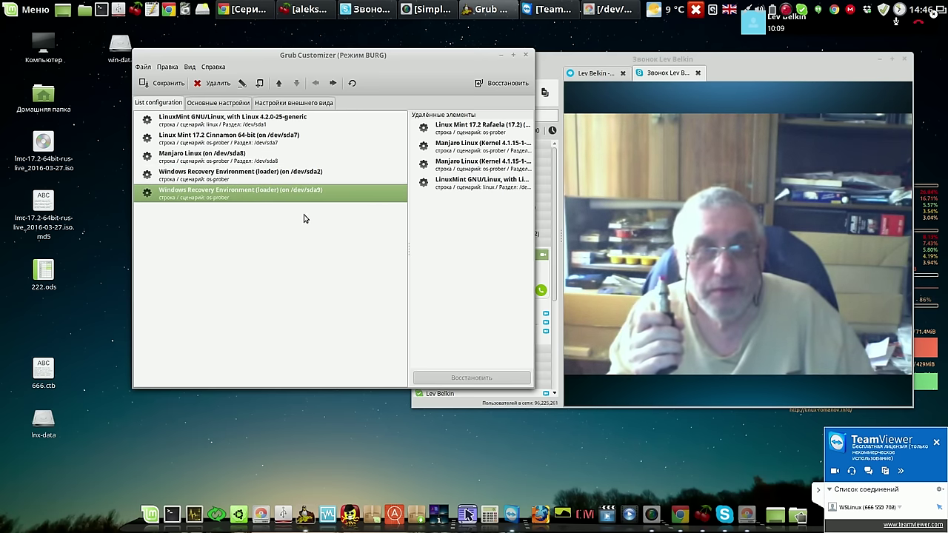